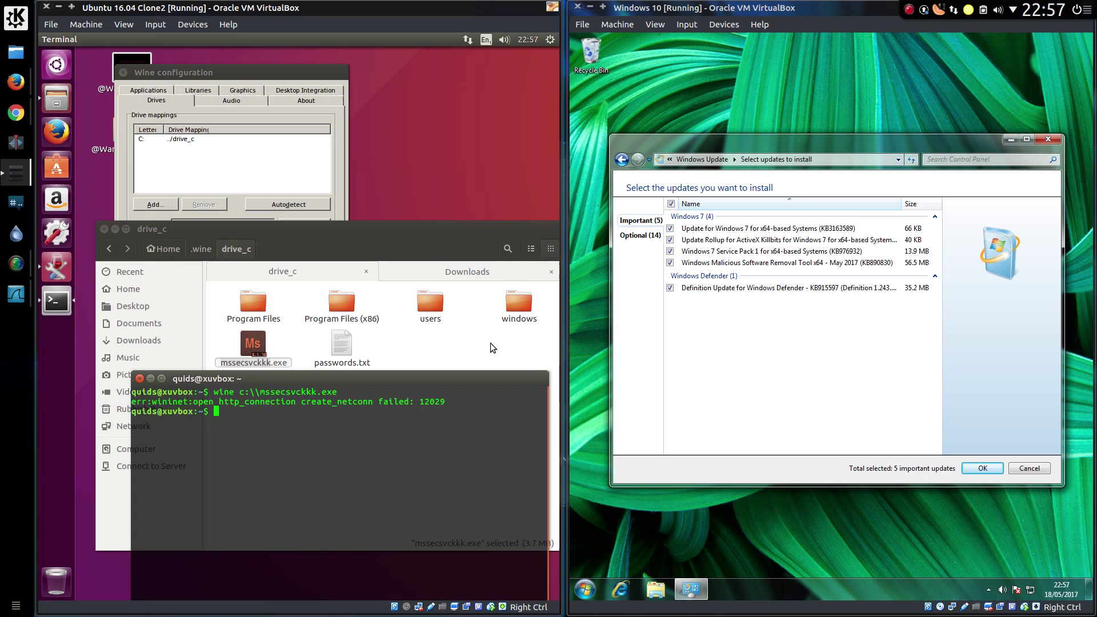
- Move the Wine configuration dialog right so its drive mappings with advanced options sit on top
{"action": "left_click_drag", "start_coordinate": [232, 71], "coordinate": [248, 67]}
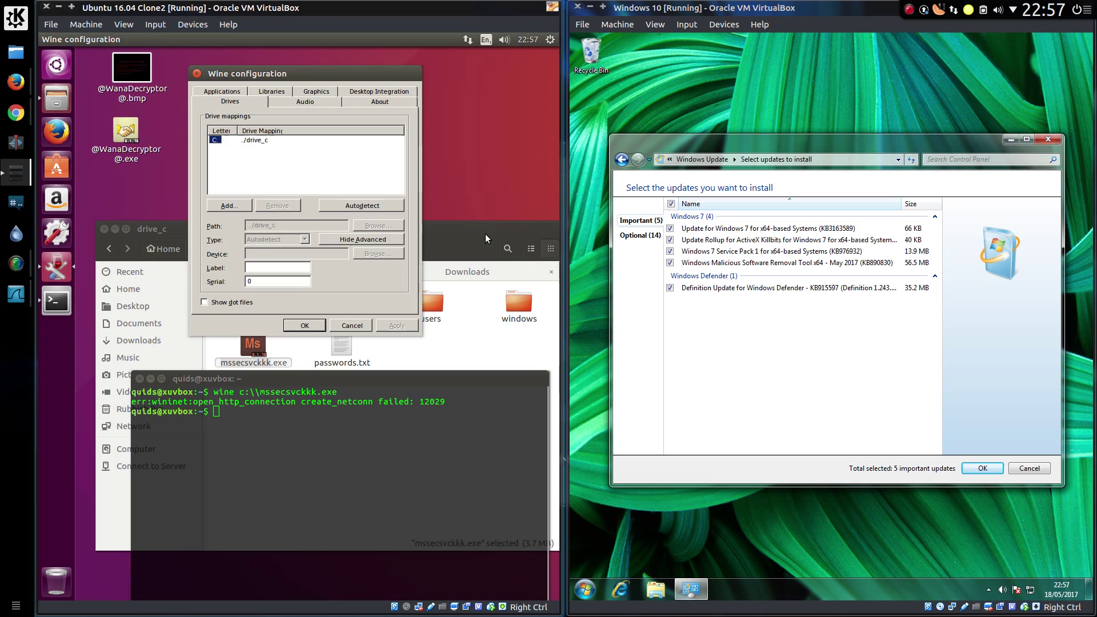
{"action": "left_click", "coordinate": [451, 347]}
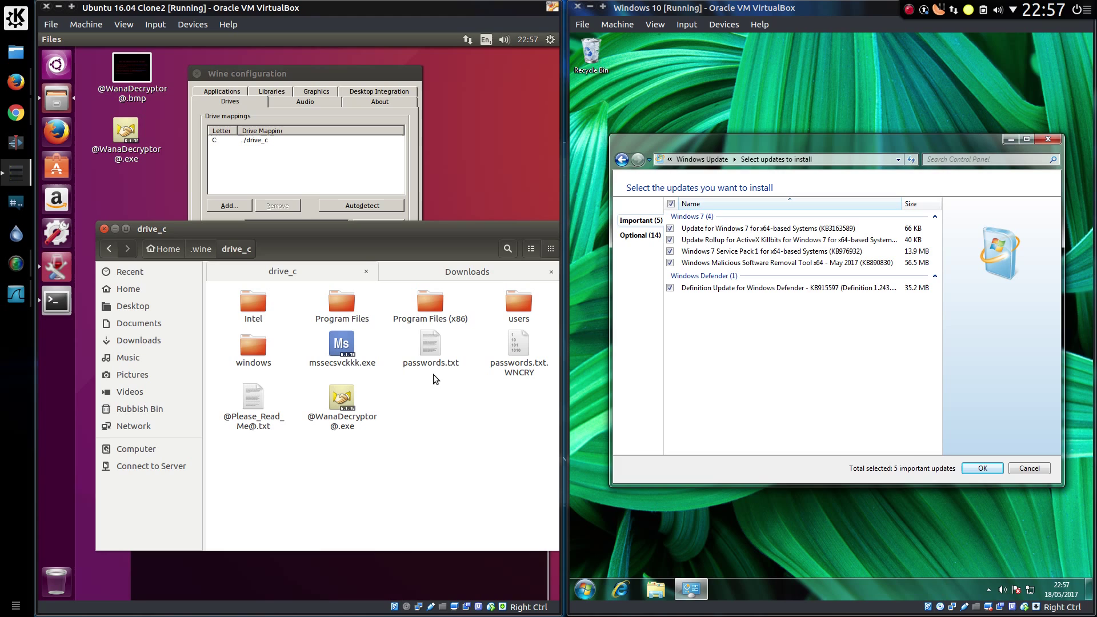
{"action": "left_click", "coordinate": [429, 347]}
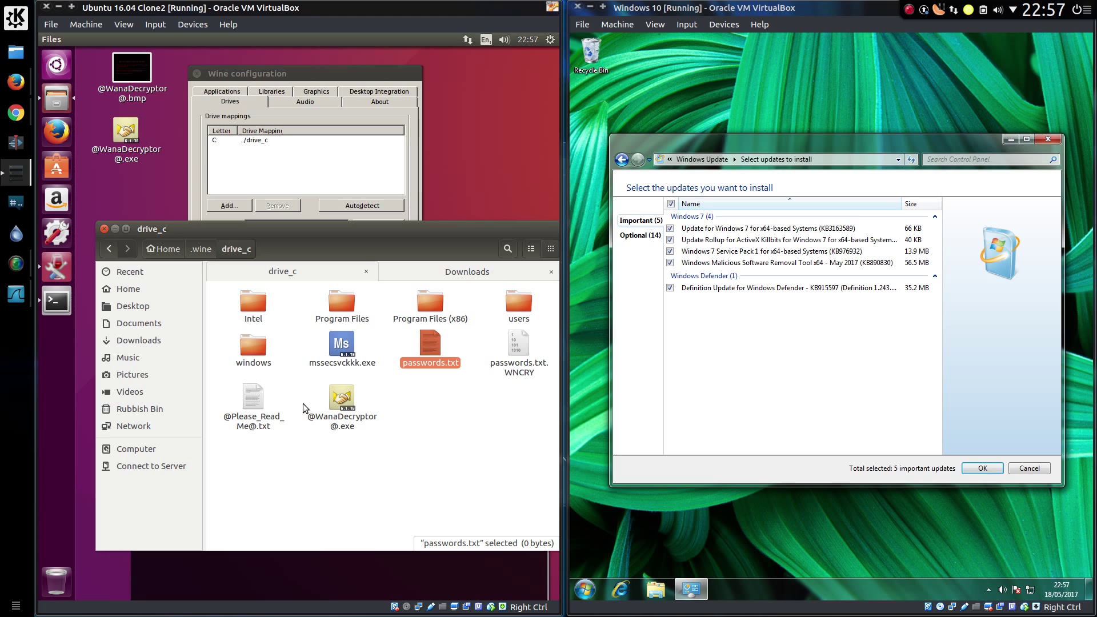
{"action": "double_click", "coordinate": [130, 78]}
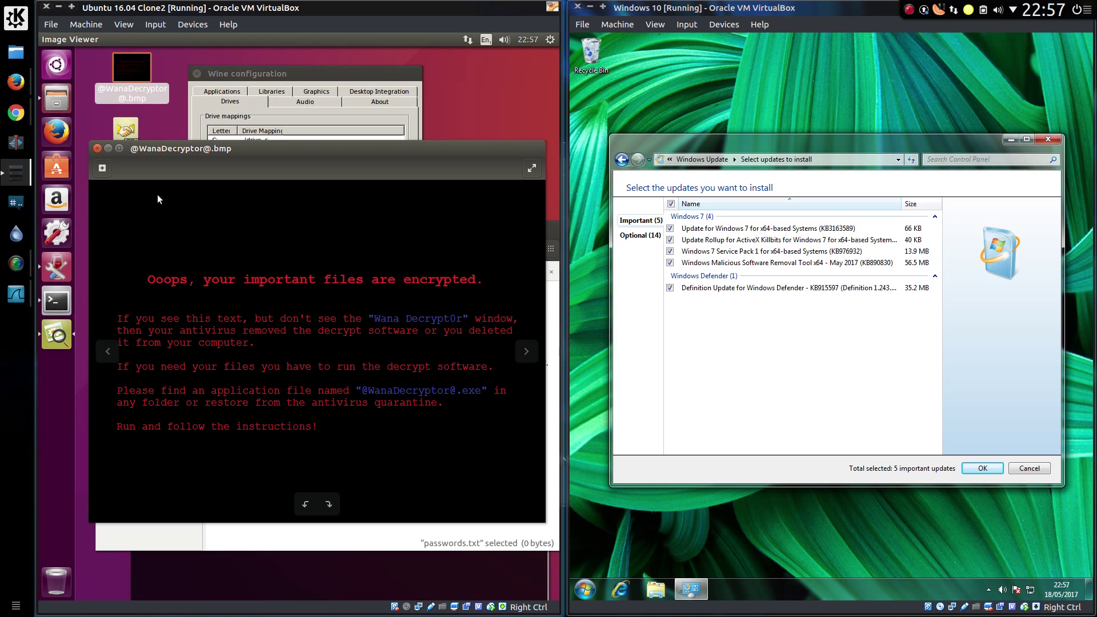
- Close the ransom note image and bring the Wireshark enp2s0 capture window forward
{"action": "left_click", "coordinate": [97, 149]}
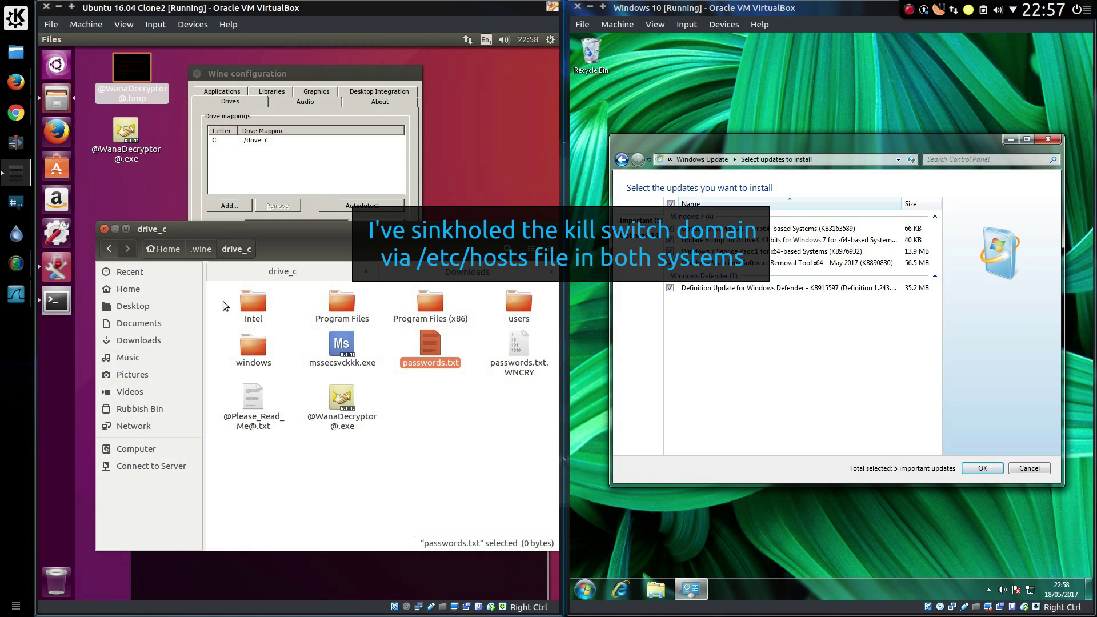
{"action": "left_click", "coordinate": [25, 302]}
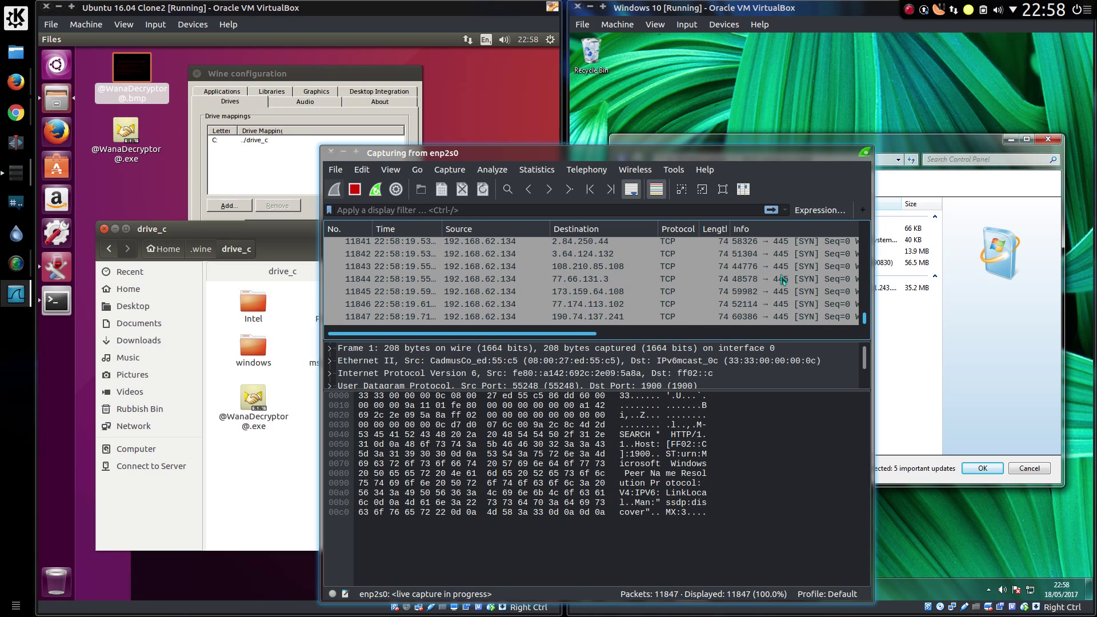
- Maximize the Wireshark 'Capturing from enp2s0' window to show the port 445 SYN stream
{"action": "double_click", "coordinate": [751, 156]}
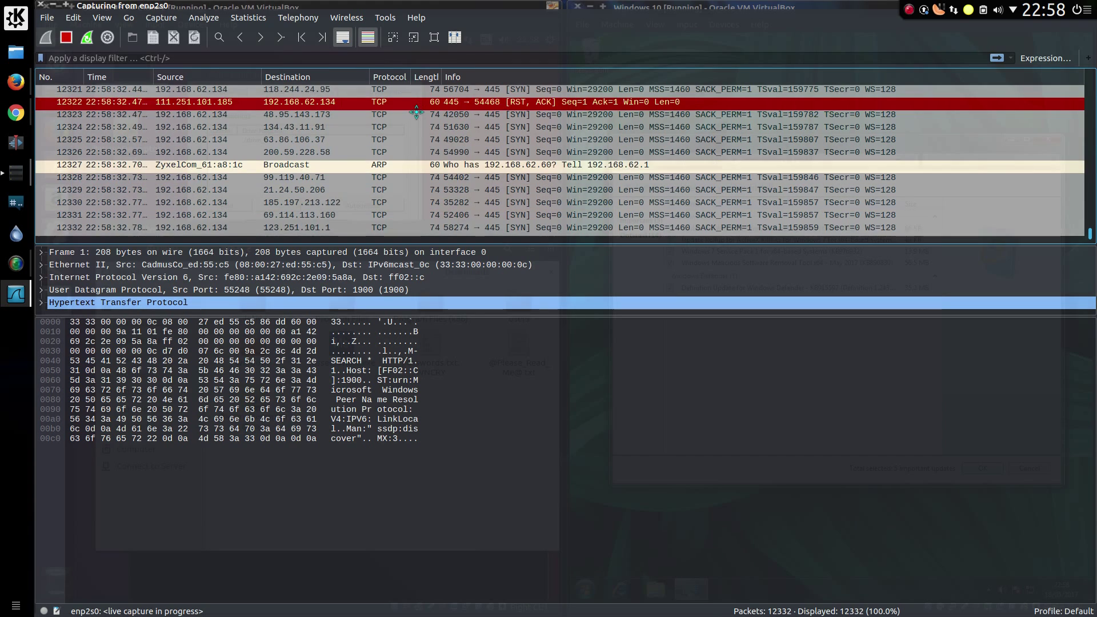
- Restore Wireshark over the VMs and disconnect the Ubuntu VM's network adapter via the status bar
{"action": "left_click_drag", "start_coordinate": [363, 6], "coordinate": [410, 73]}
{"action": "left_click", "coordinate": [469, 418]}
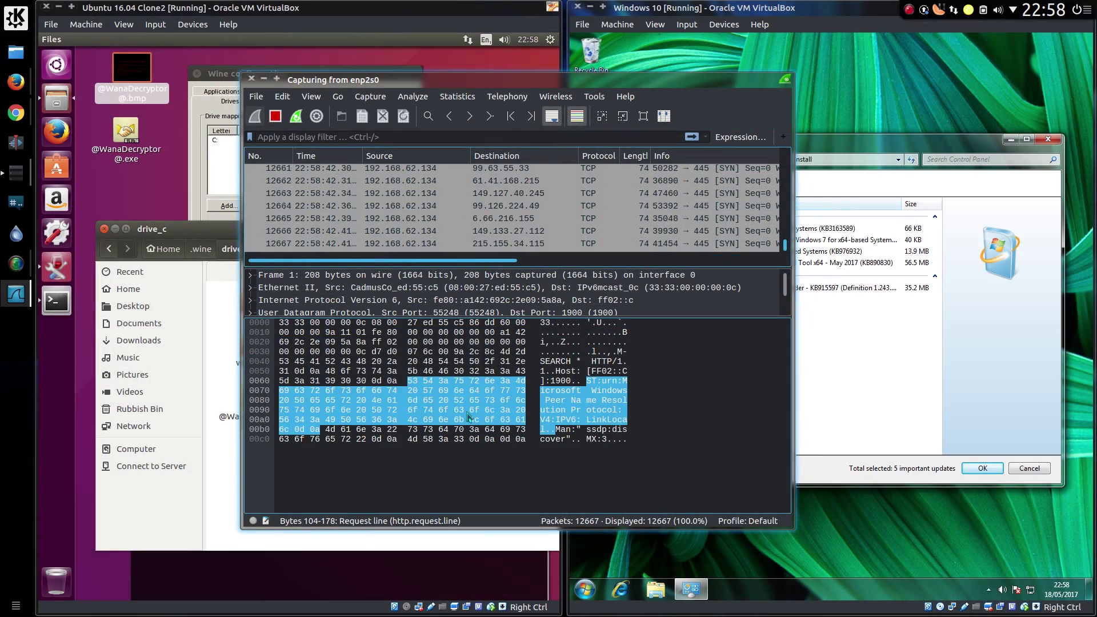
{"action": "right_click", "coordinate": [419, 608]}
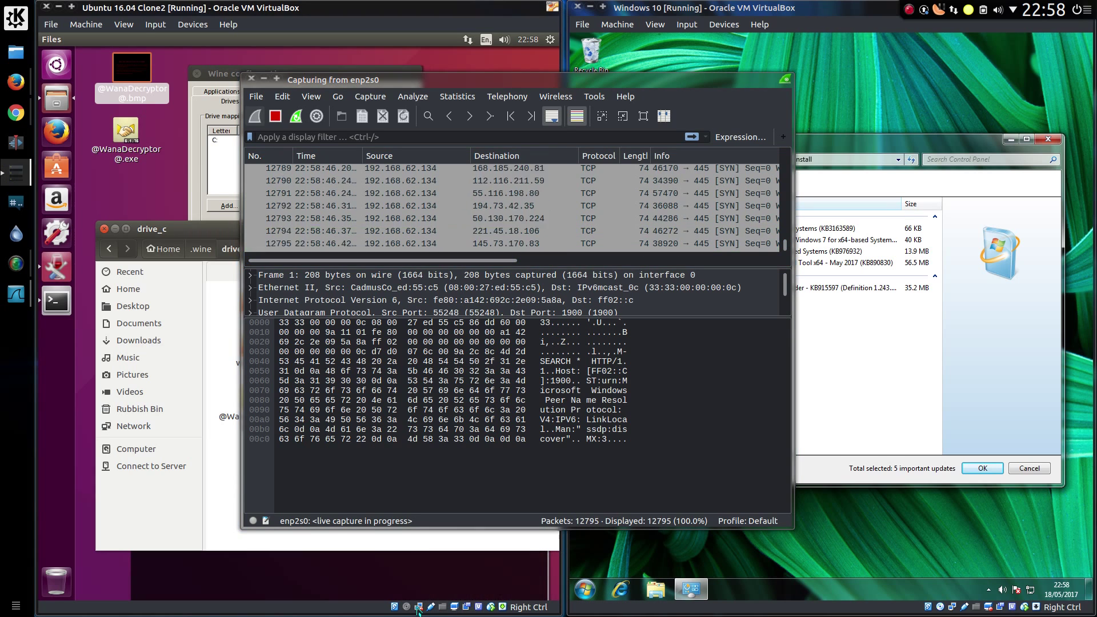
{"action": "right_click", "coordinate": [431, 607]}
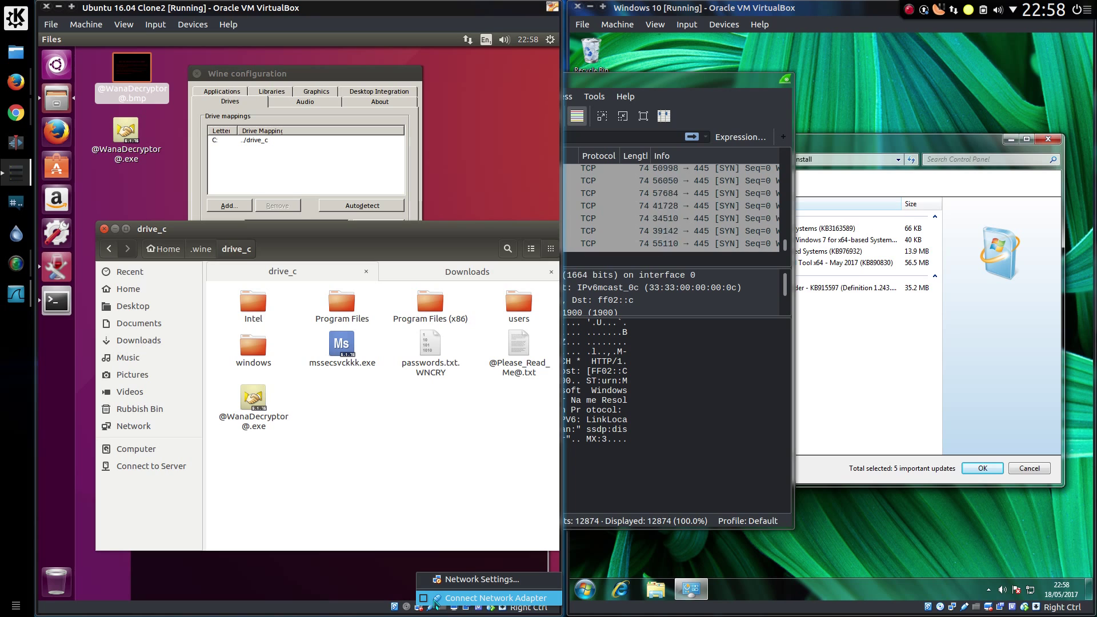
{"action": "left_click", "coordinate": [437, 599]}
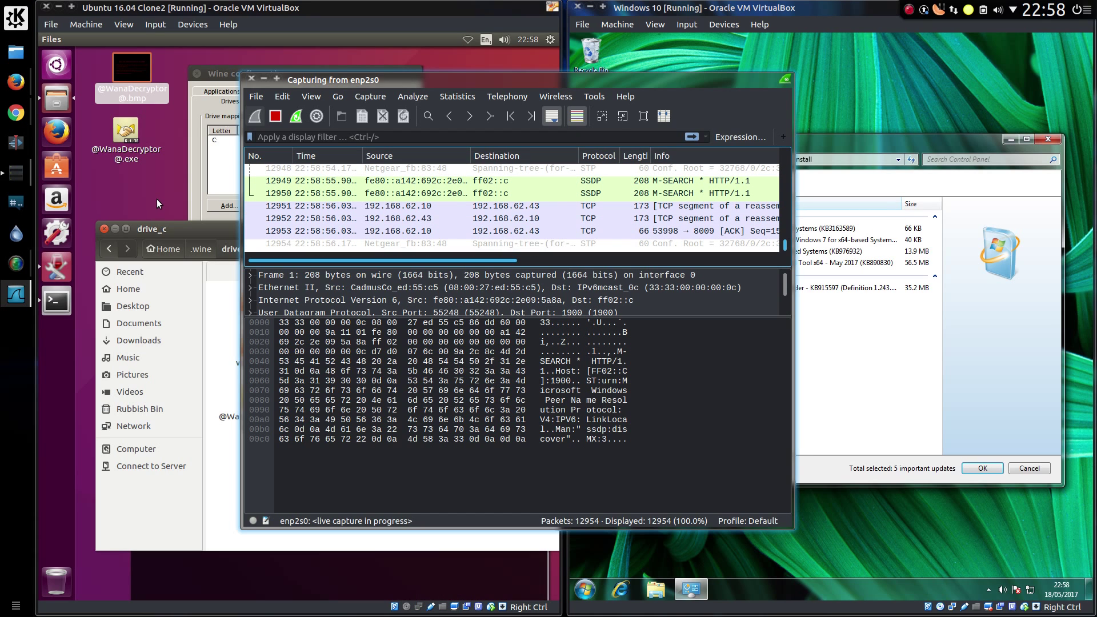
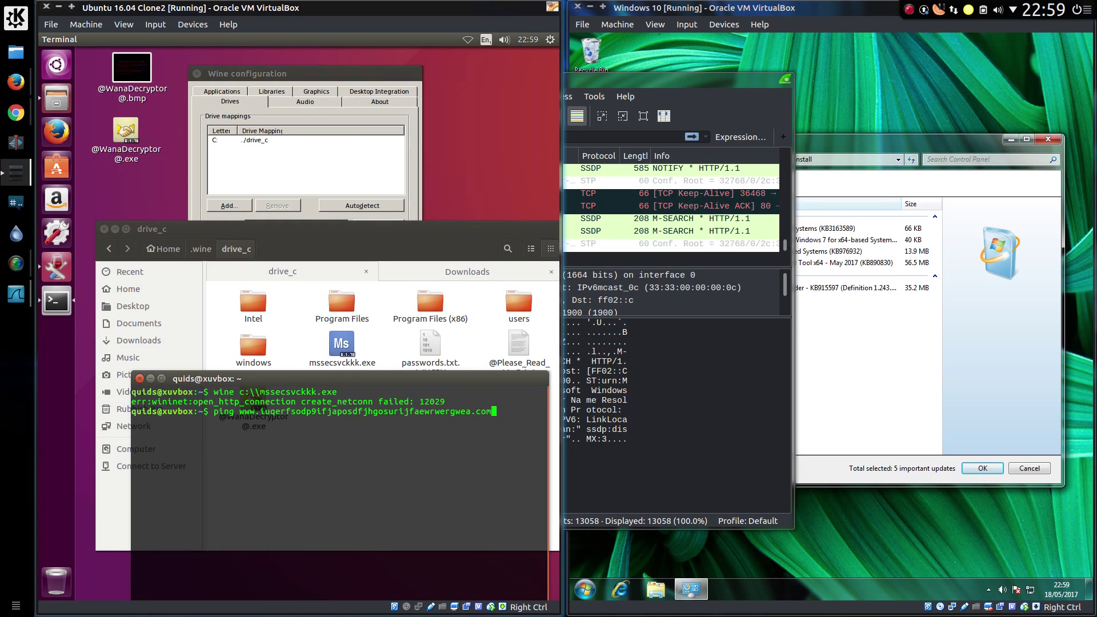
- Rerun the failing ping, print /etc/hosts showing the 192.168.62.253 mapping, then close the terminal
{"action": "key", "text": "Return"}
{"action": "type", "text": "cat /etc/host"}
{"action": "key", "text": "Tab"}
{"action": "key", "text": "Tab"}
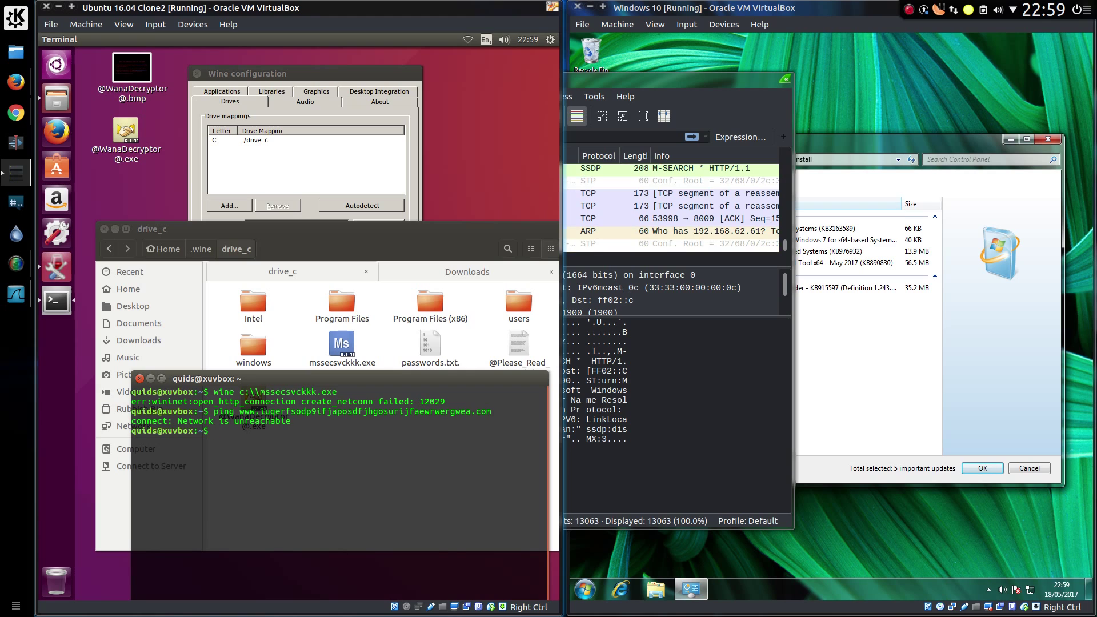
{"action": "type", "text": "s"}
{"action": "key", "text": "Return"}
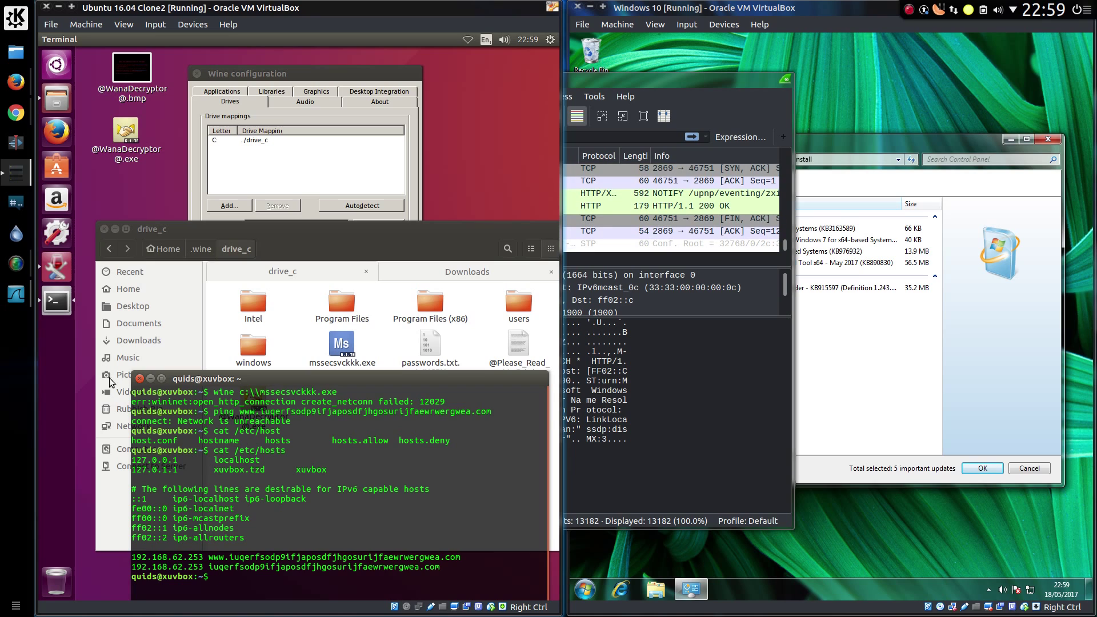
{"action": "left_click", "coordinate": [139, 379]}
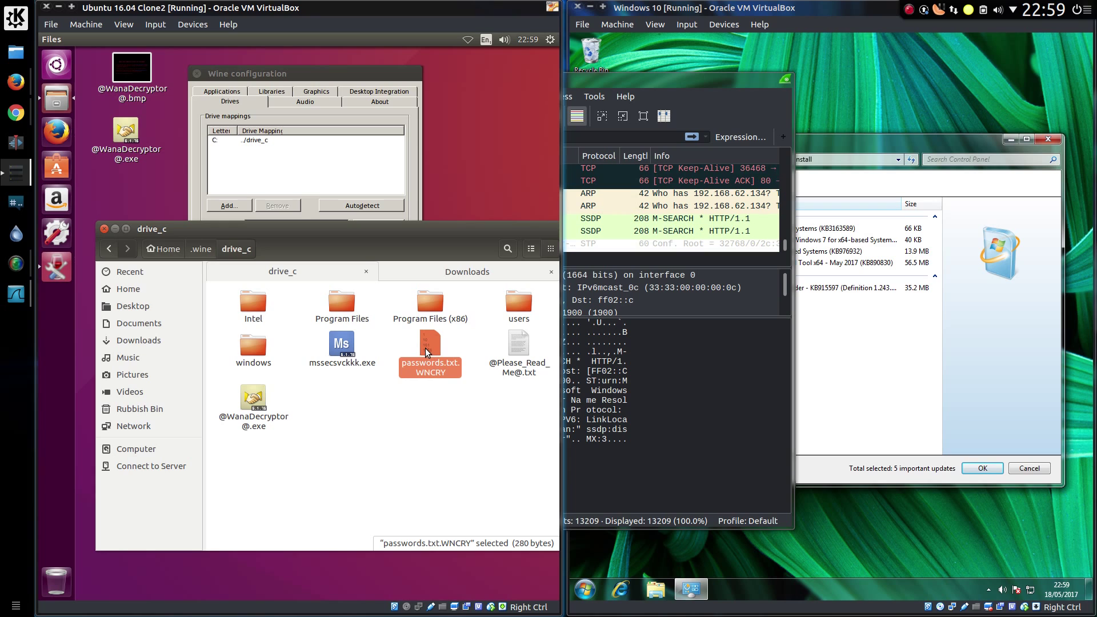
{"action": "left_click", "coordinate": [512, 347]}
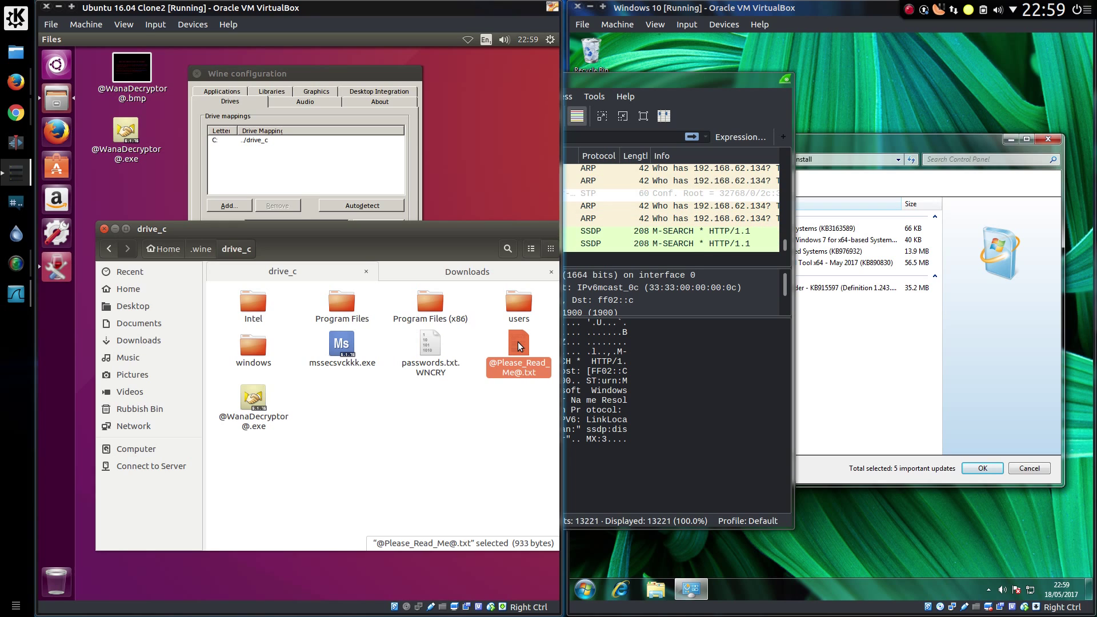
{"action": "left_click", "coordinate": [254, 403]}
{"action": "right_click", "coordinate": [254, 403]}
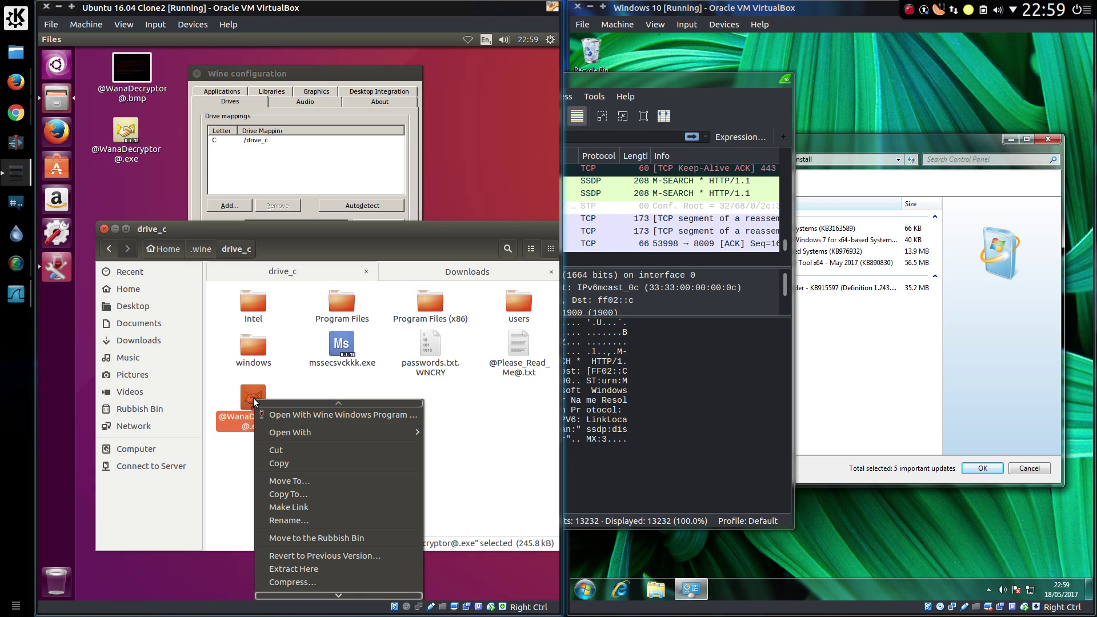
{"action": "left_click", "coordinate": [313, 418]}
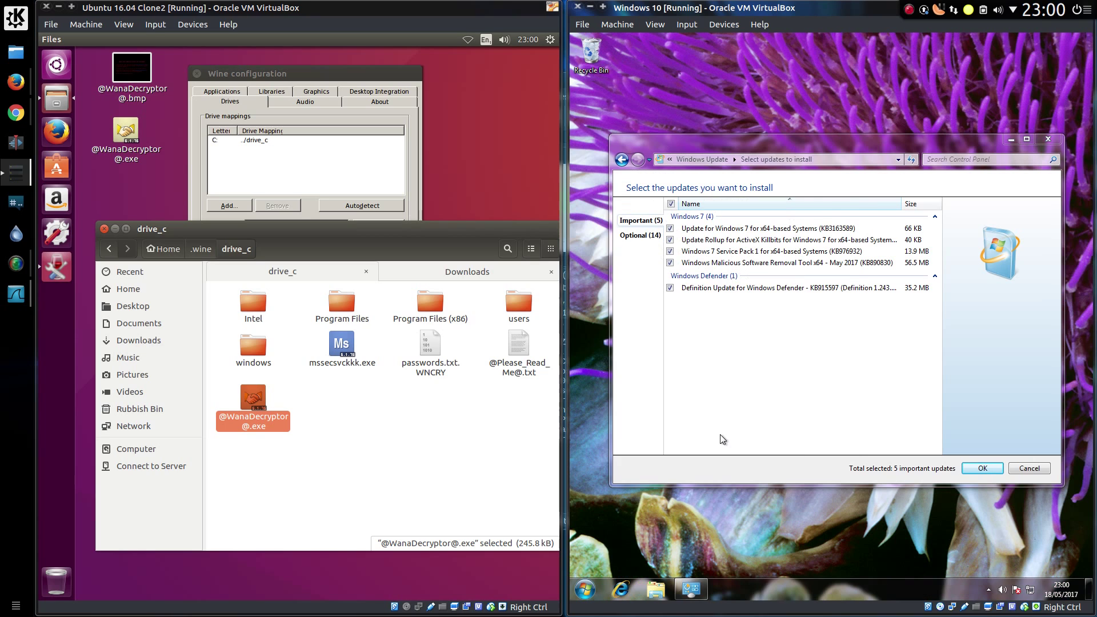
{"action": "left_click", "coordinate": [720, 435]}
{"action": "left_click", "coordinate": [590, 6]}
- Maximize the Ubuntu VM, move the drive_c window aside, and launch a new terminal
{"action": "key", "text": "super+Page_Up"}
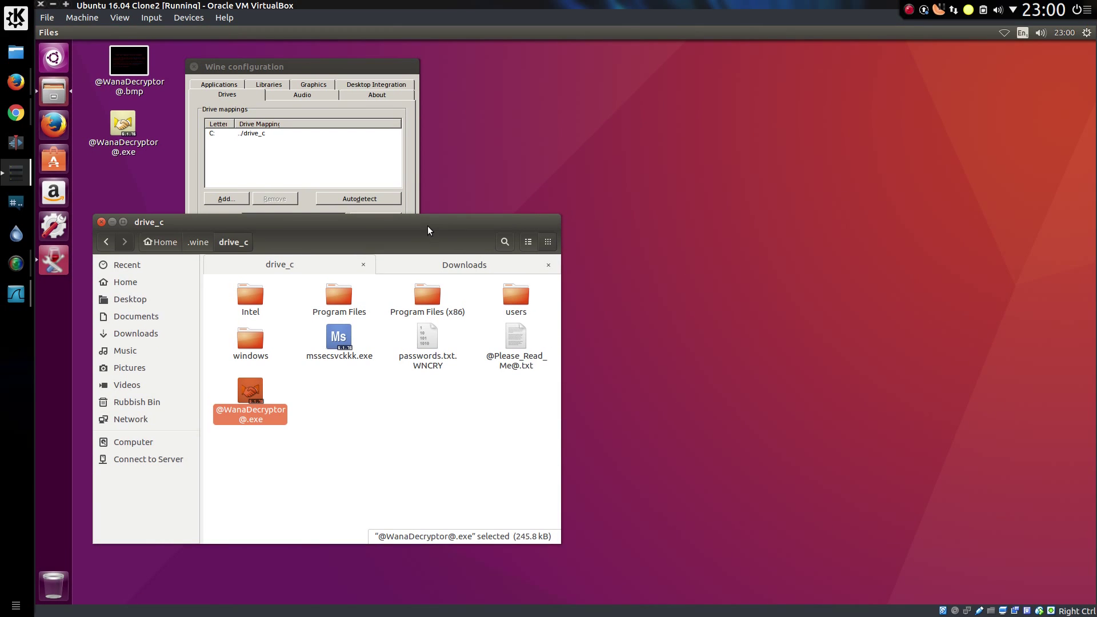
{"action": "left_click_drag", "start_coordinate": [420, 226], "coordinate": [445, 192]}
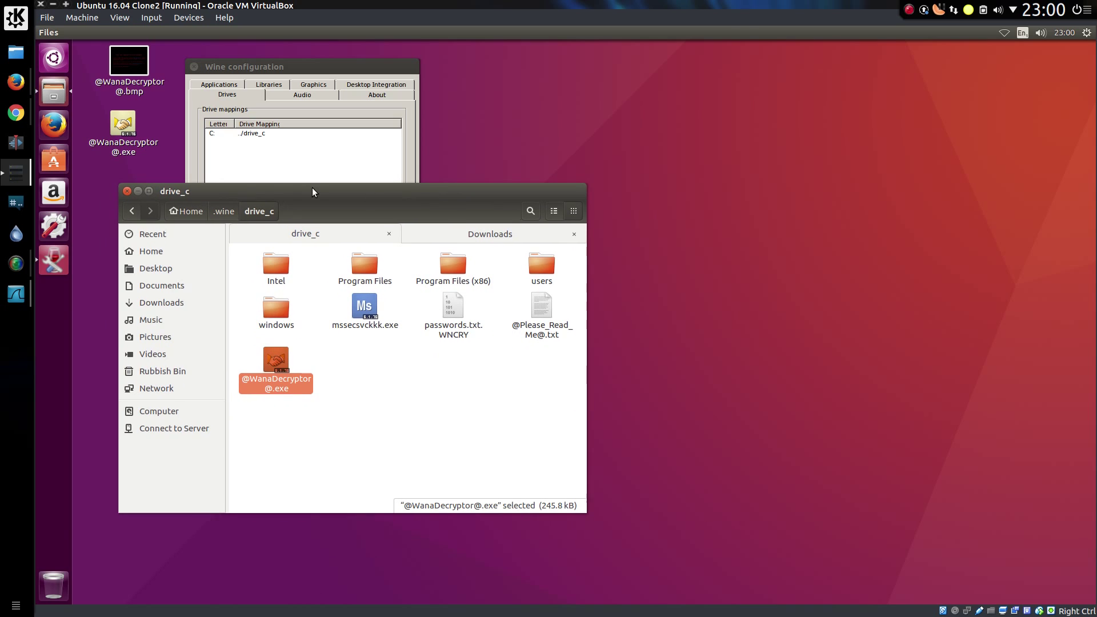
{"action": "left_click", "coordinate": [53, 57]}
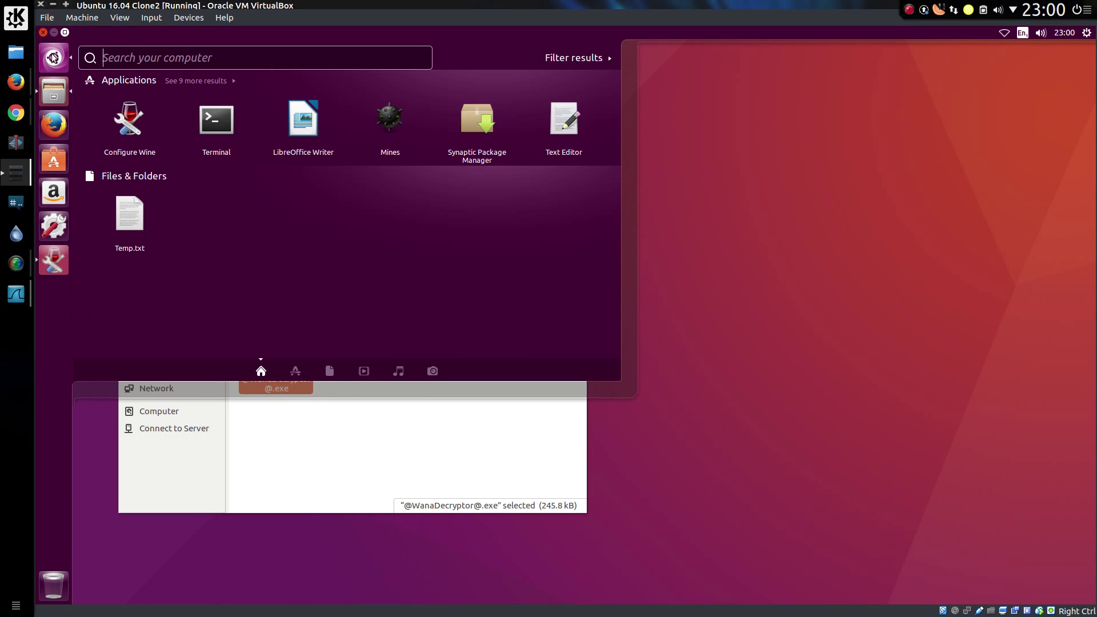
{"action": "left_click", "coordinate": [310, 114]}
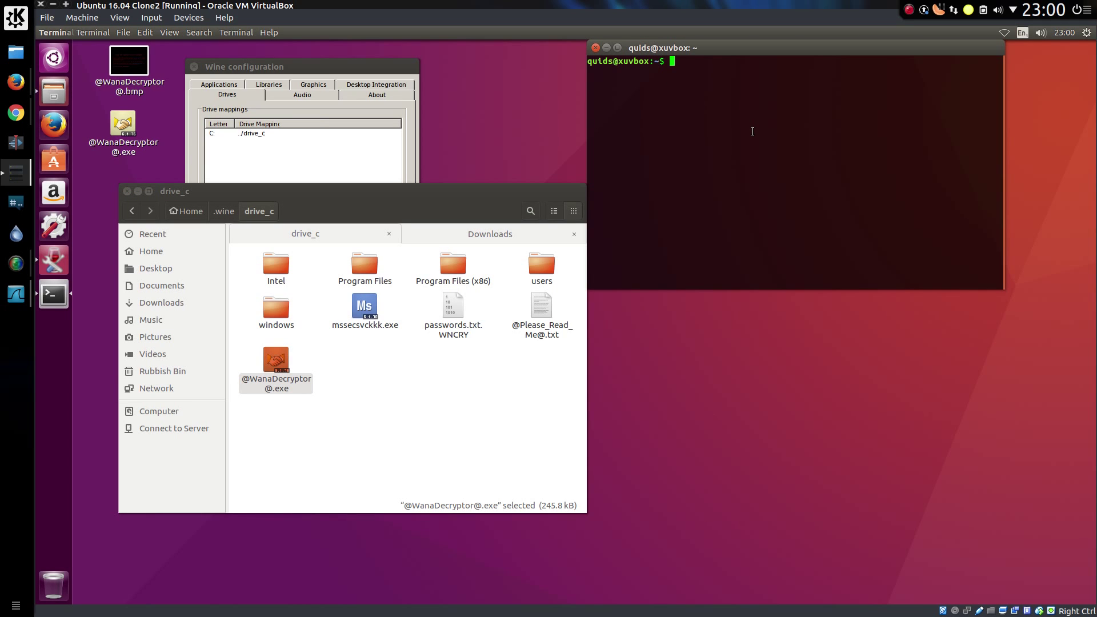
- Run ps -A and scroll the listing to find mssecsvckkk.exe (2219) and tasksche.exe (2261)
{"action": "type", "text": "ps -A"}
{"action": "key", "text": "Return"}
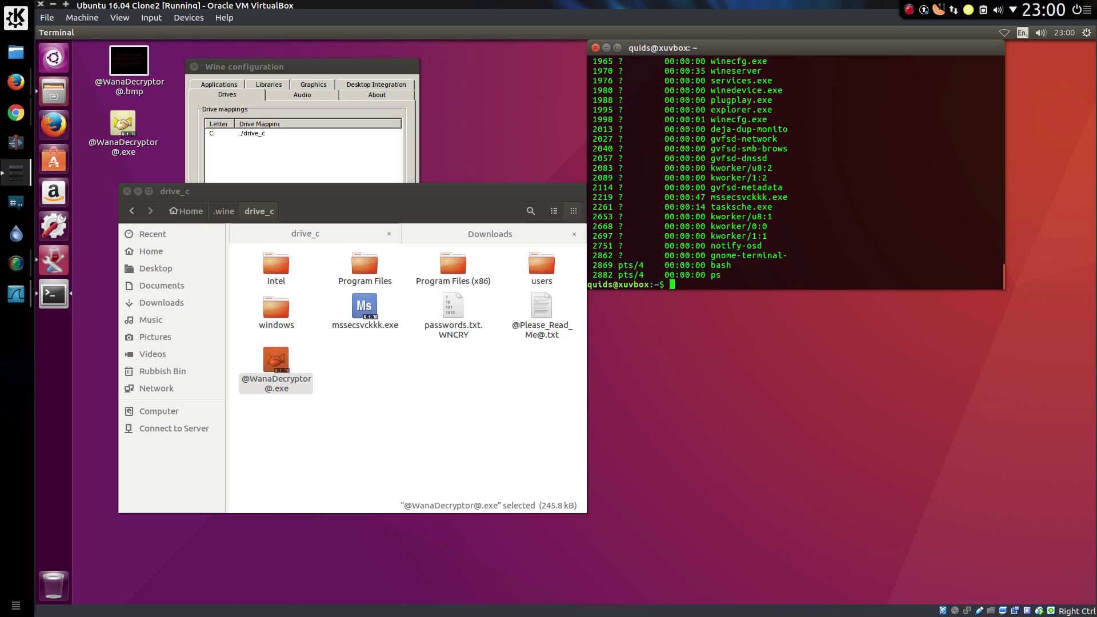
{"action": "scroll", "coordinate": [801, 182], "scroll_direction": "up", "scroll_amount": 3}
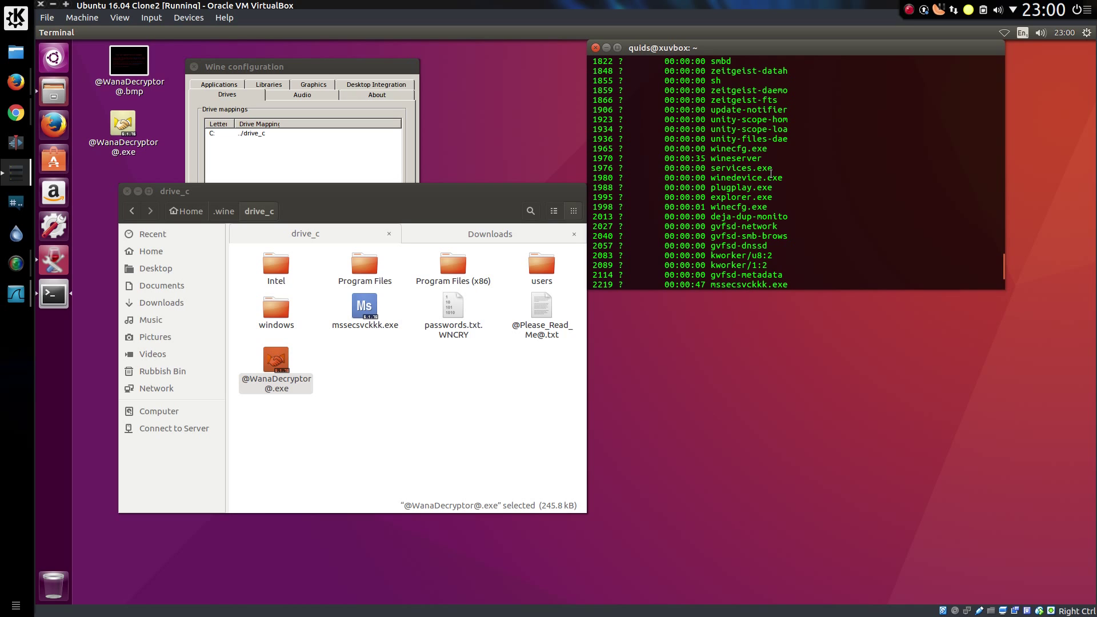
{"action": "scroll", "coordinate": [770, 174], "scroll_direction": "up", "scroll_amount": 10}
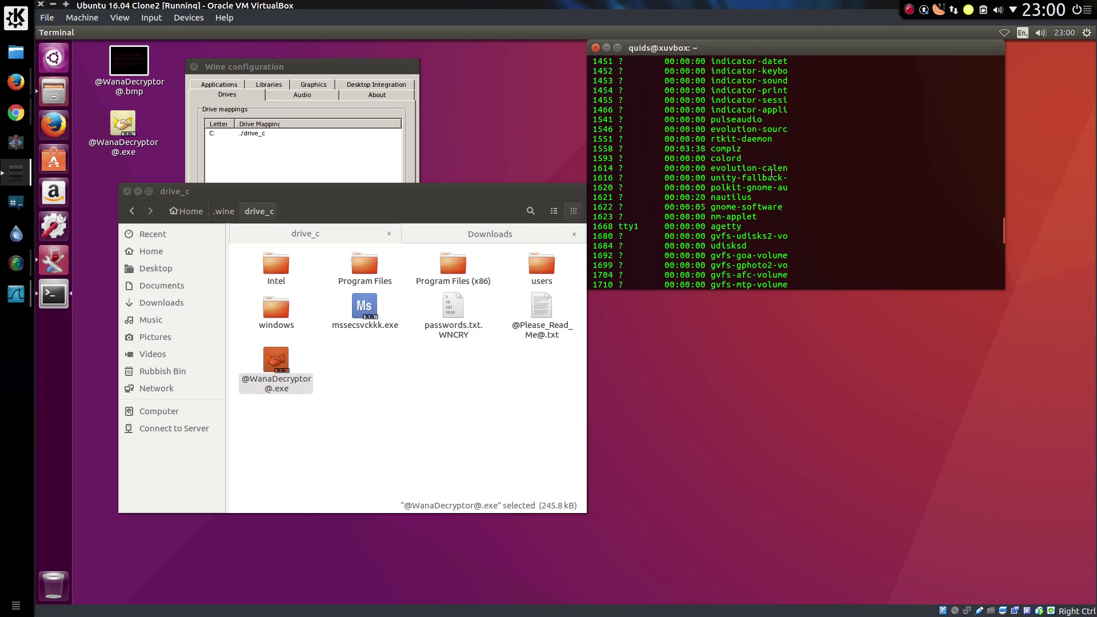
{"action": "scroll", "coordinate": [771, 173], "scroll_direction": "up", "scroll_amount": 15}
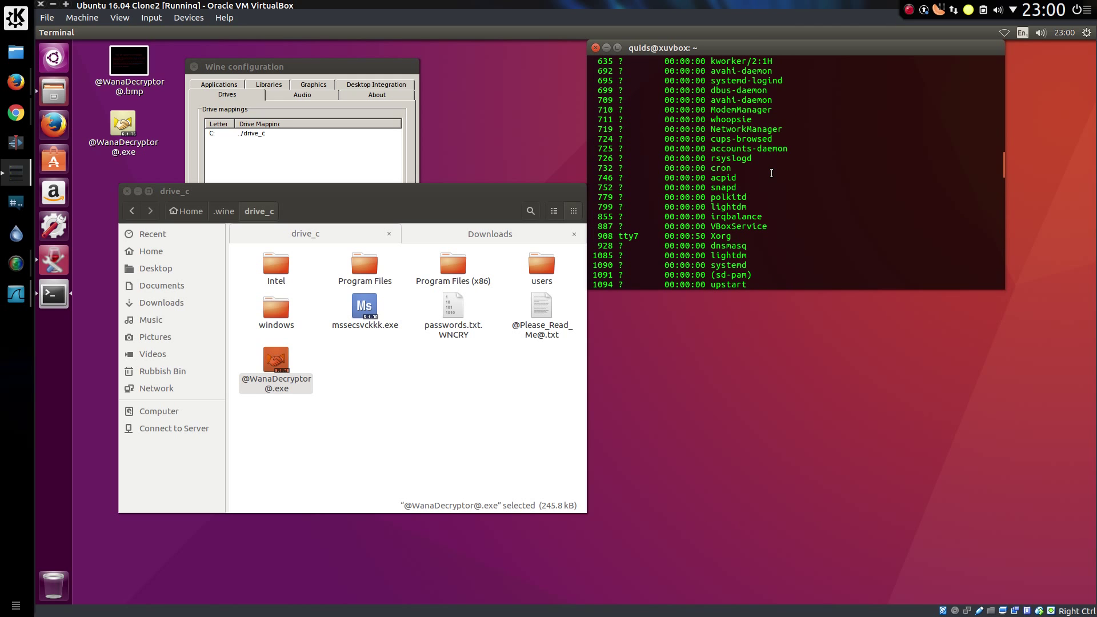
{"action": "scroll", "coordinate": [771, 173], "scroll_direction": "up", "scroll_amount": 20}
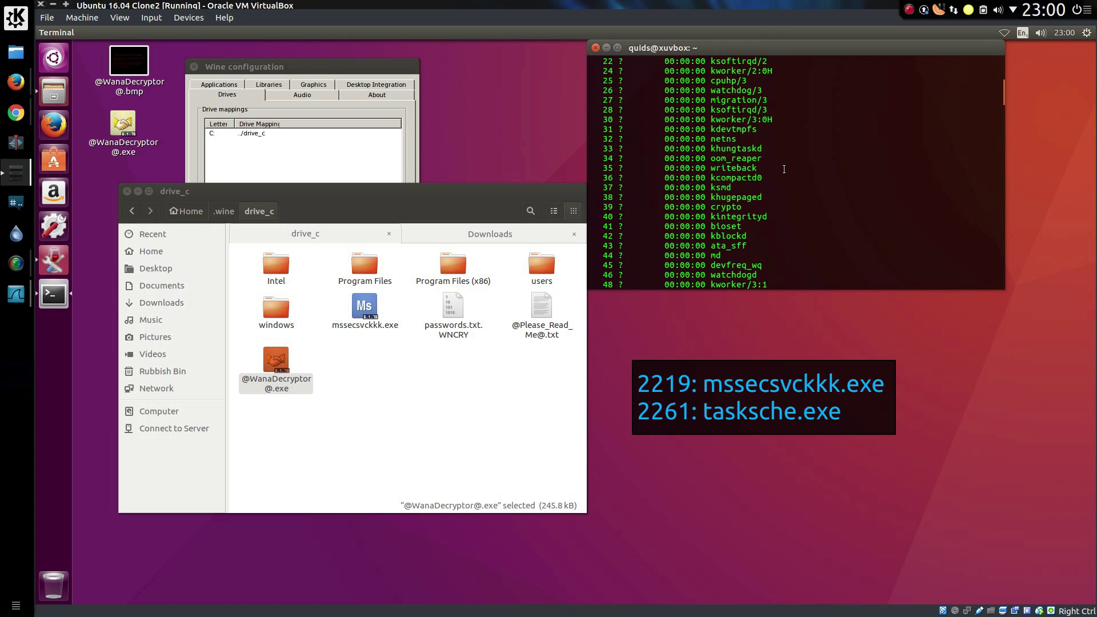
{"action": "scroll", "coordinate": [784, 169], "scroll_direction": "down", "scroll_amount": 10}
{"action": "scroll", "coordinate": [778, 189], "scroll_direction": "down", "scroll_amount": 15}
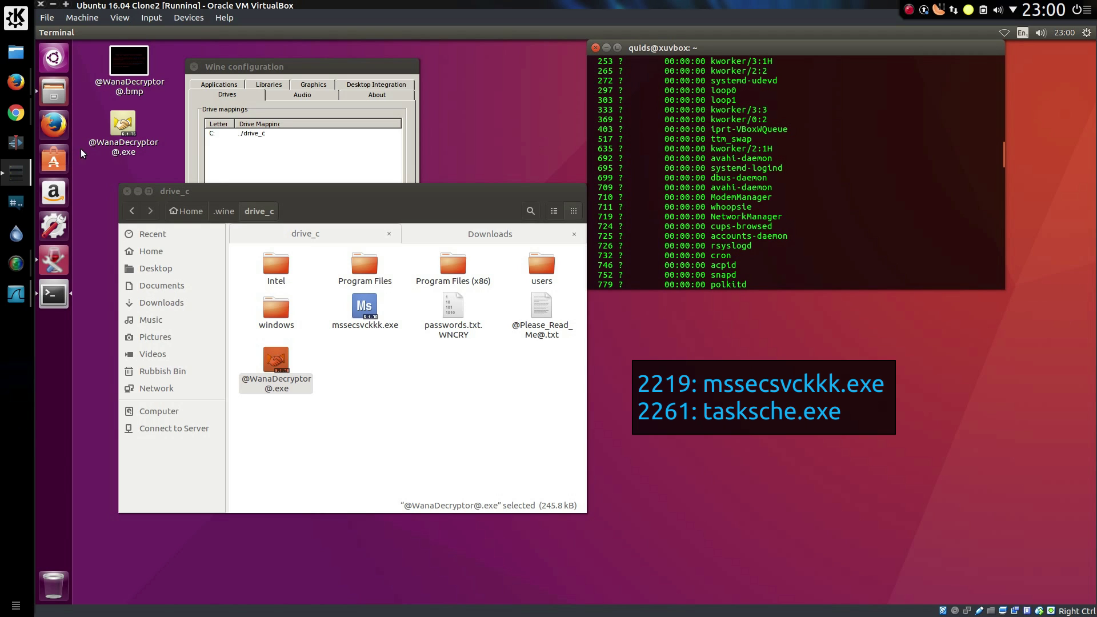
{"action": "right_click", "coordinate": [122, 127]}
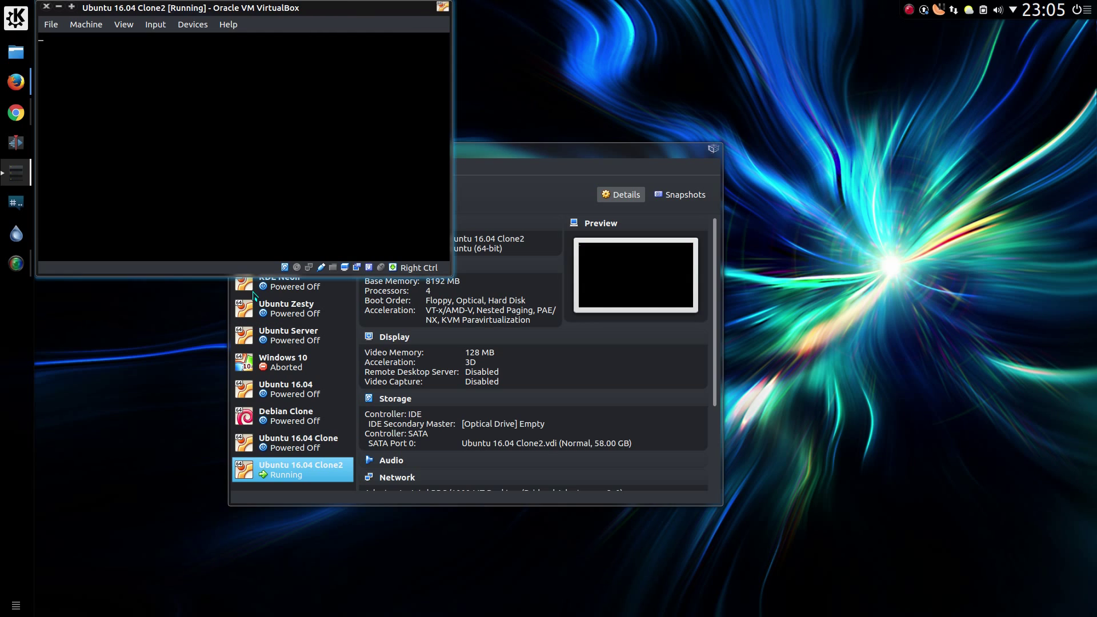
- Maximize the Ubuntu 16.04 Clone2 VM window to show its empty desktop
{"action": "double_click", "coordinate": [304, 8]}
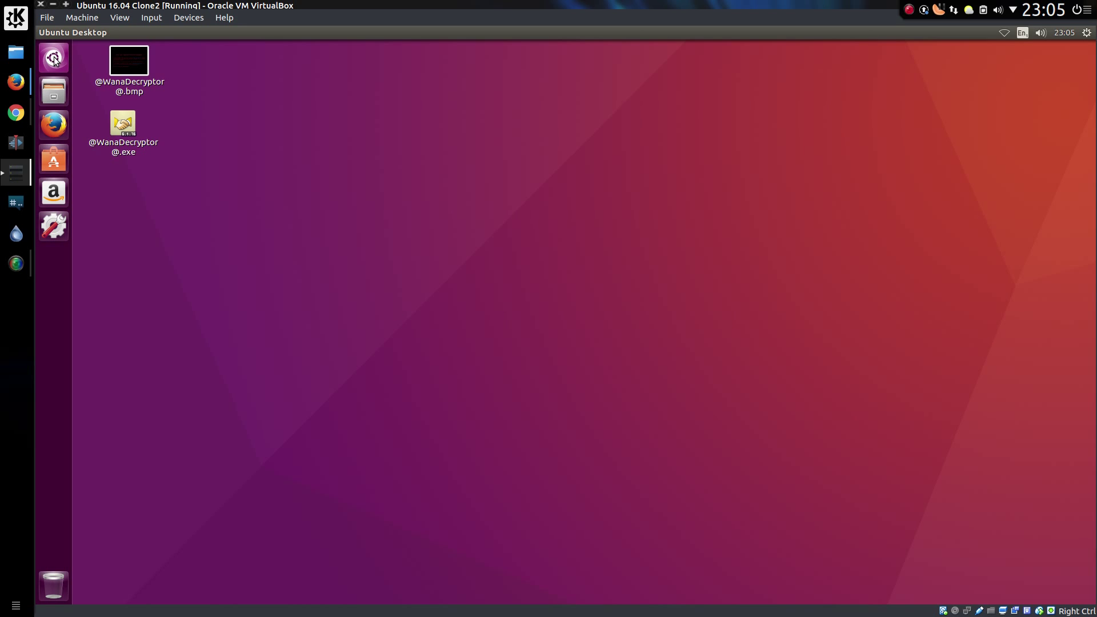
- Launch Terminal from the Dash by searching 'ter'
{"action": "left_click", "coordinate": [52, 58]}
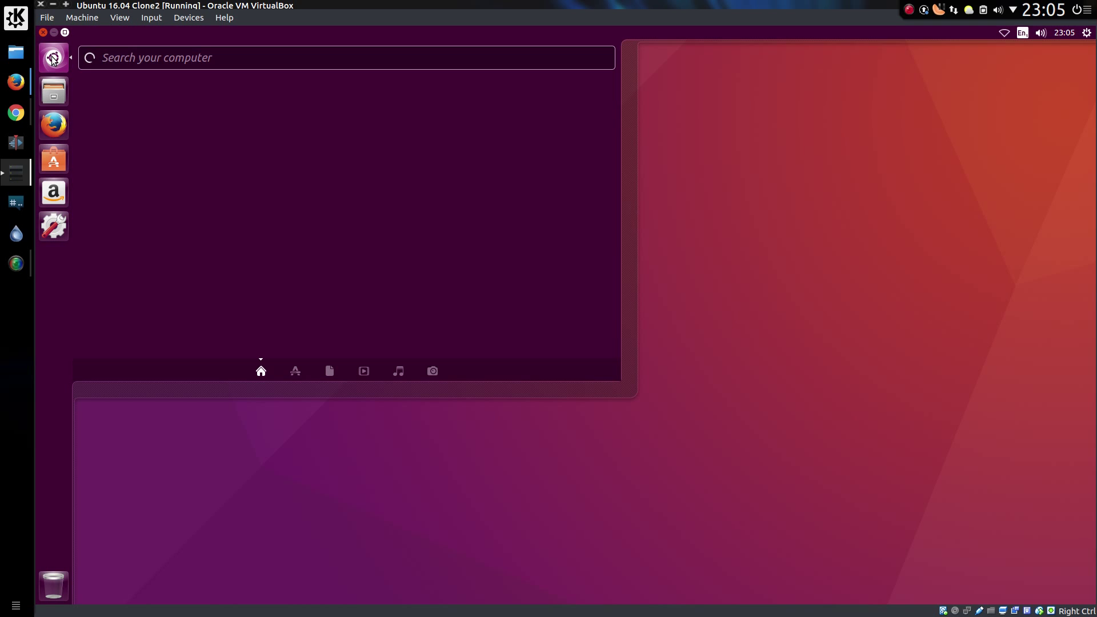
{"action": "type", "text": "ter"}
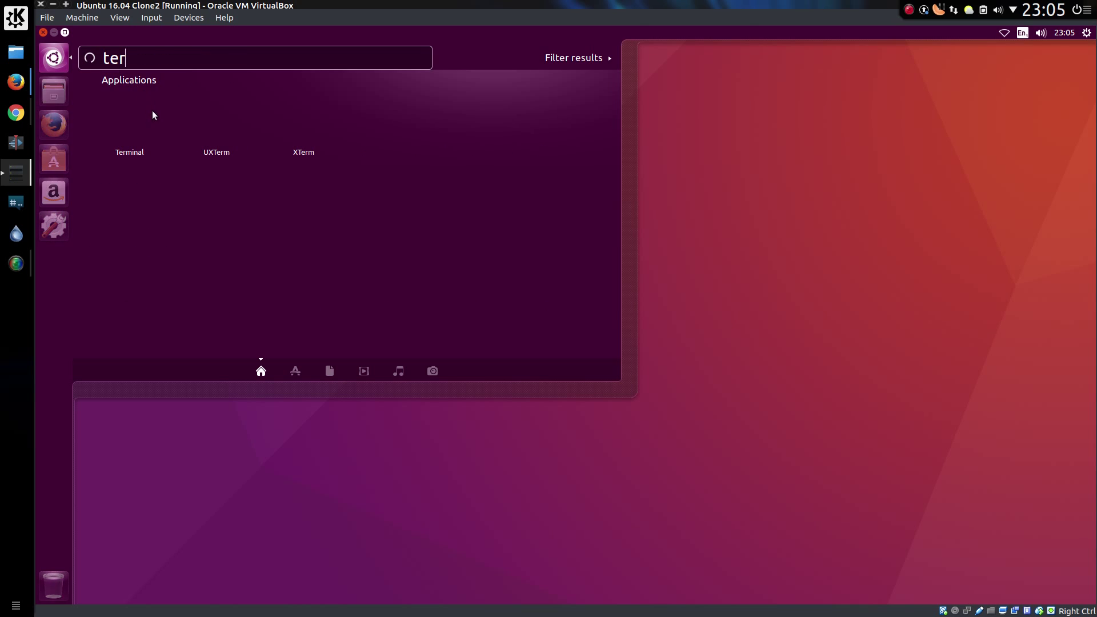
{"action": "left_click", "coordinate": [131, 121]}
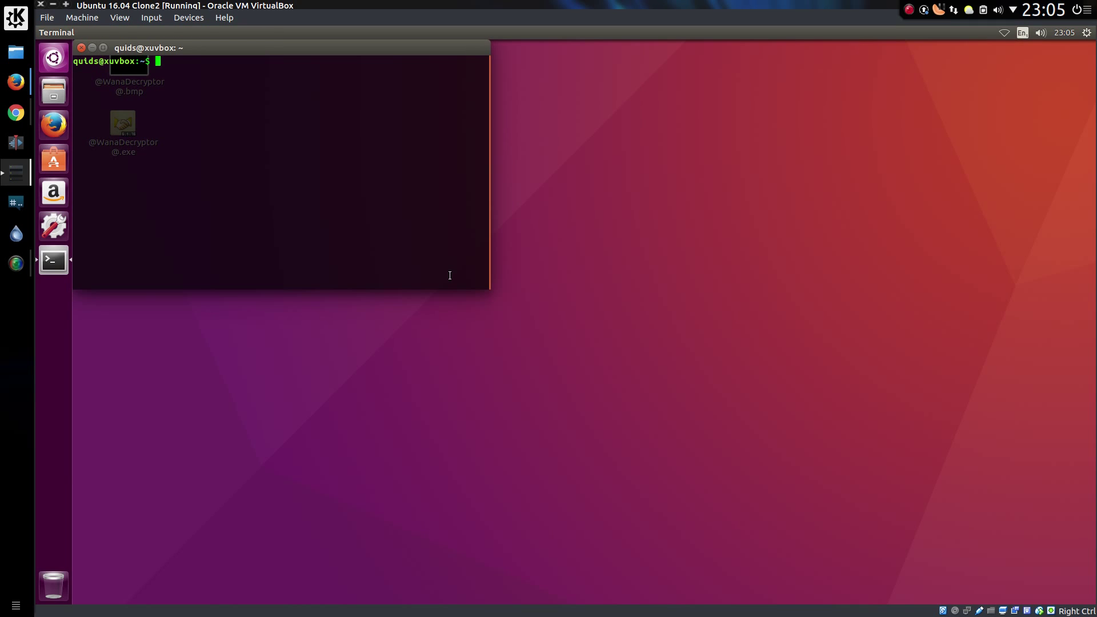
- Run ps -e and scroll through the process list from systemd (PID 1) to bash and ps
{"action": "type", "text": "ps -e"}
{"action": "key", "text": "Return"}
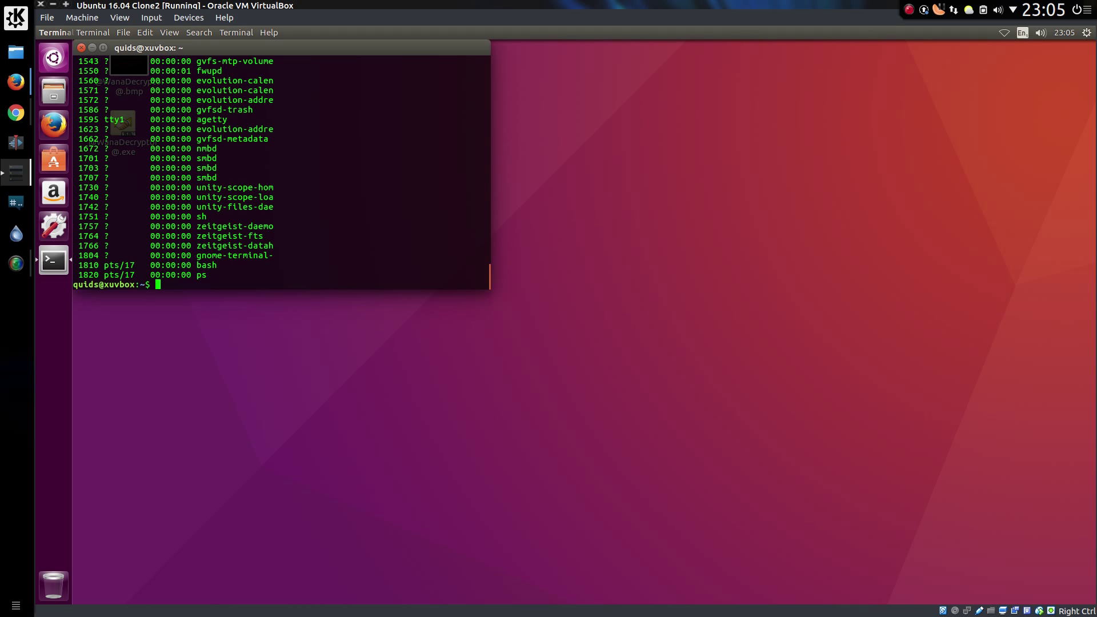
{"action": "scroll", "coordinate": [420, 202], "scroll_direction": "up", "scroll_amount": 10}
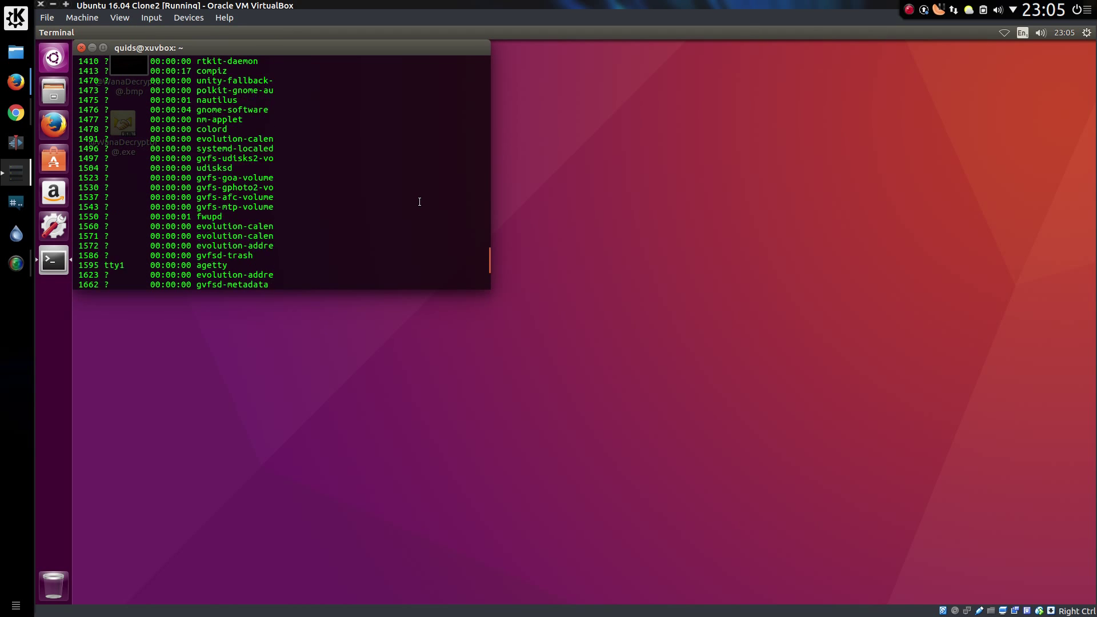
{"action": "scroll", "coordinate": [420, 202], "scroll_direction": "up", "scroll_amount": 20}
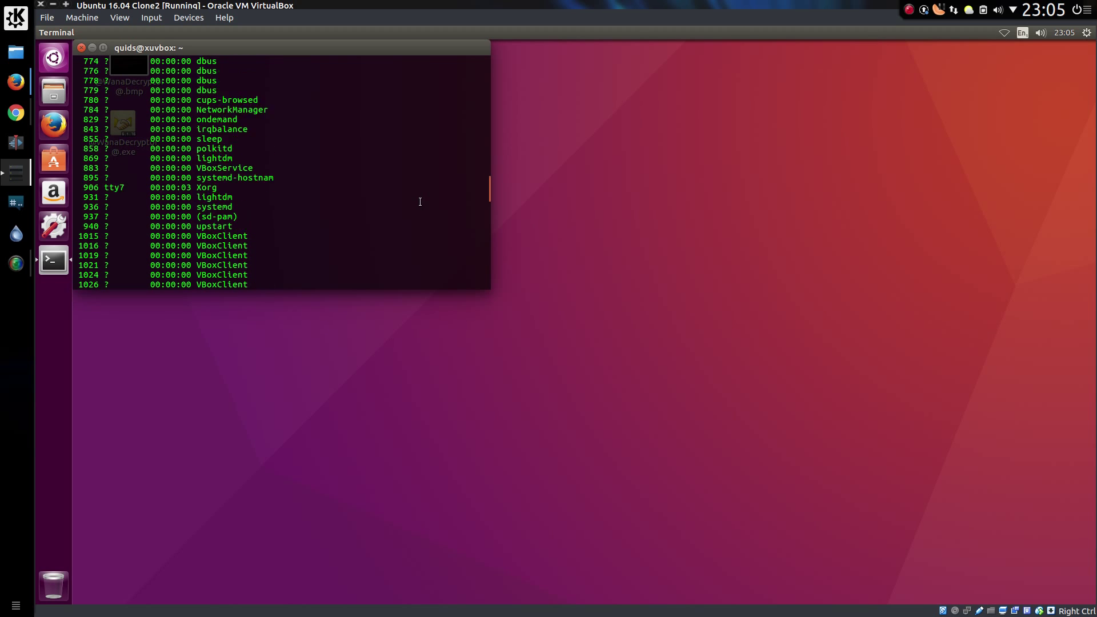
{"action": "scroll", "coordinate": [420, 202], "scroll_direction": "up", "scroll_amount": 20}
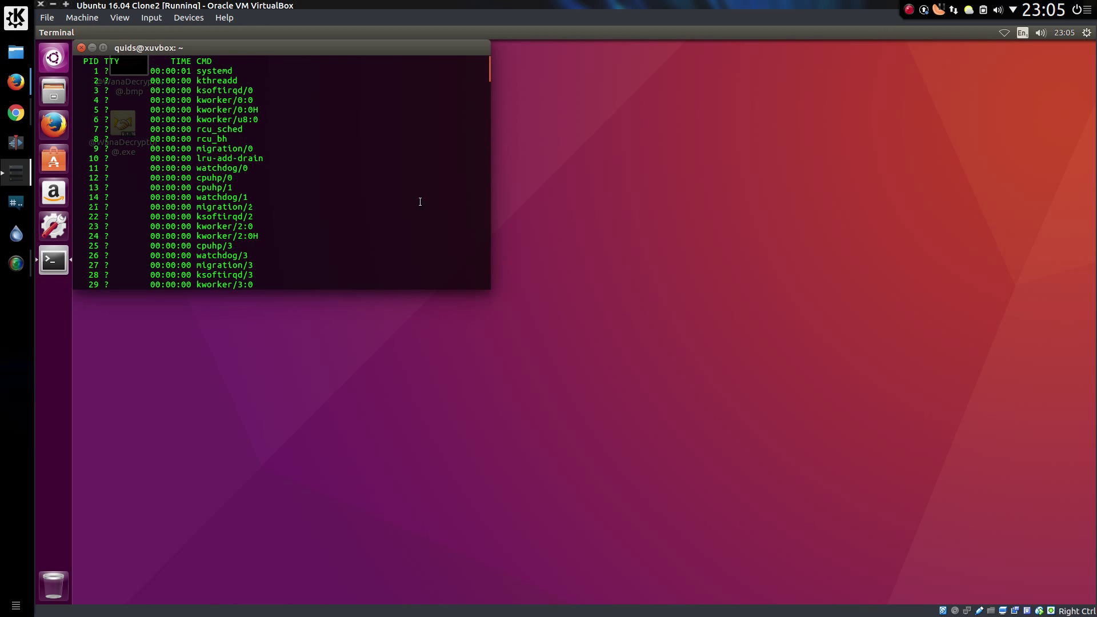
{"action": "double_click", "coordinate": [416, 46]}
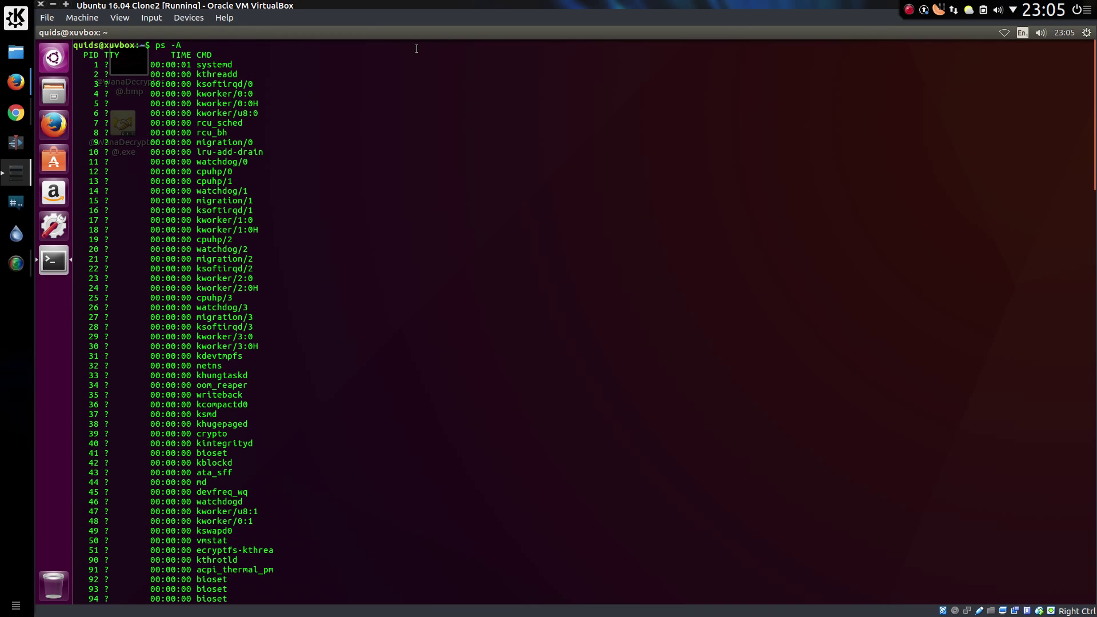
{"action": "scroll", "coordinate": [483, 241], "scroll_direction": "down", "scroll_amount": 14}
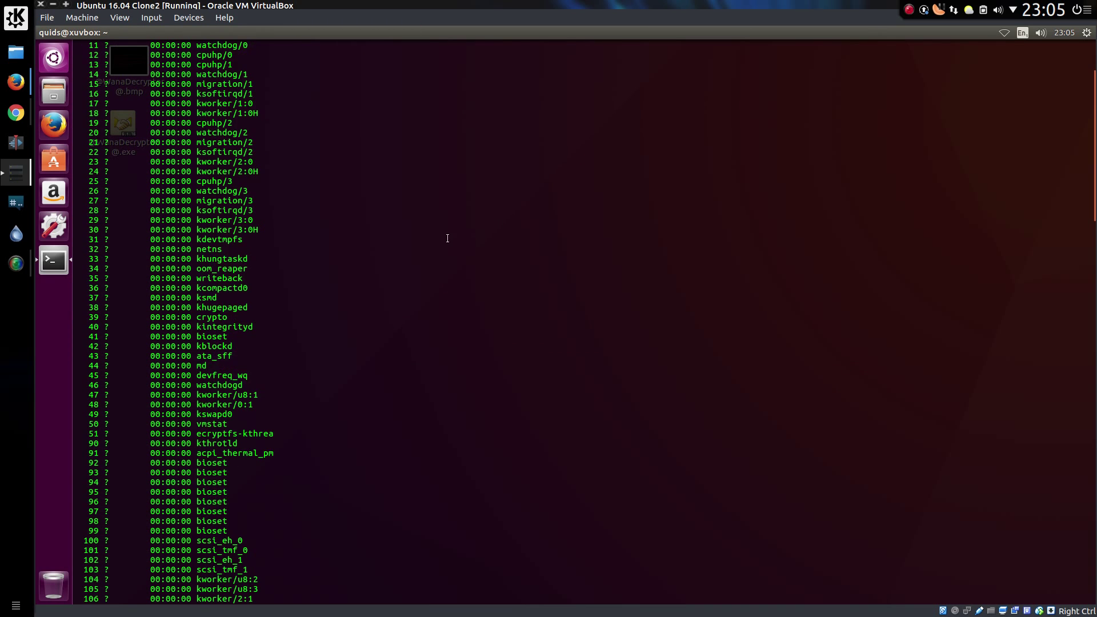
{"action": "double_click", "coordinate": [399, 34]}
{"action": "scroll", "coordinate": [310, 244], "scroll_direction": "down", "scroll_amount": 5}
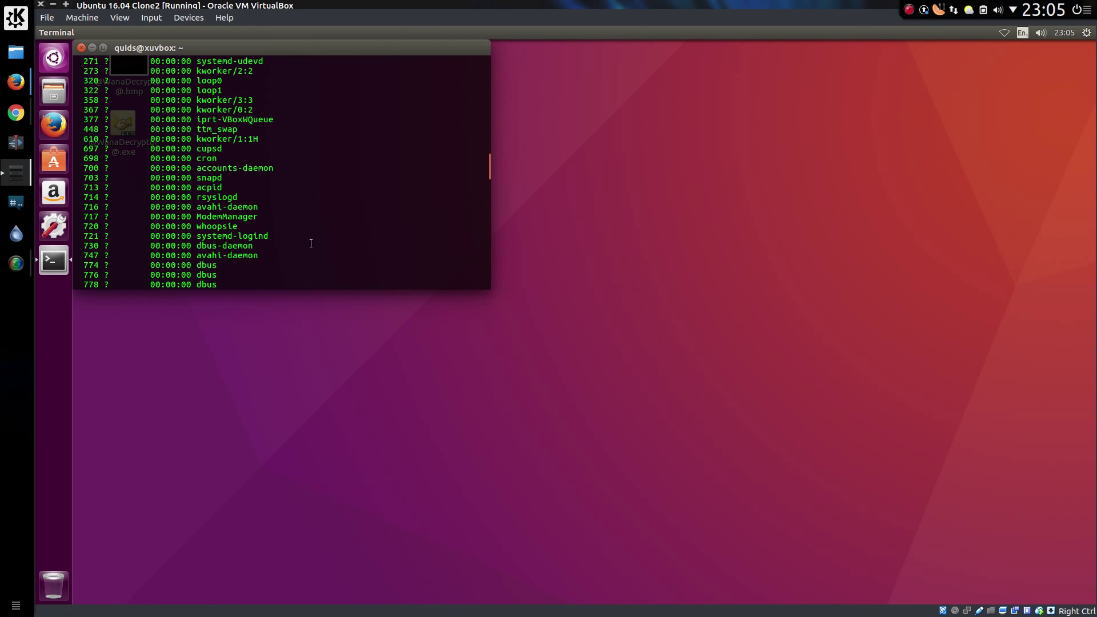
{"action": "scroll", "coordinate": [311, 243], "scroll_direction": "down", "scroll_amount": 15}
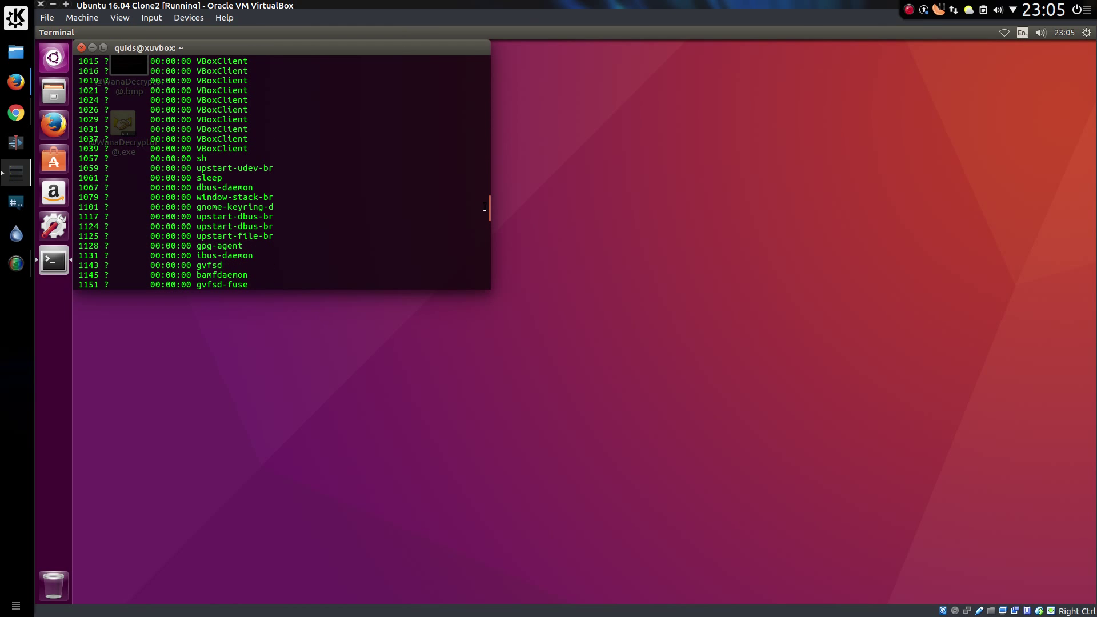
{"action": "left_click_drag", "start_coordinate": [488, 206], "coordinate": [490, 283]}
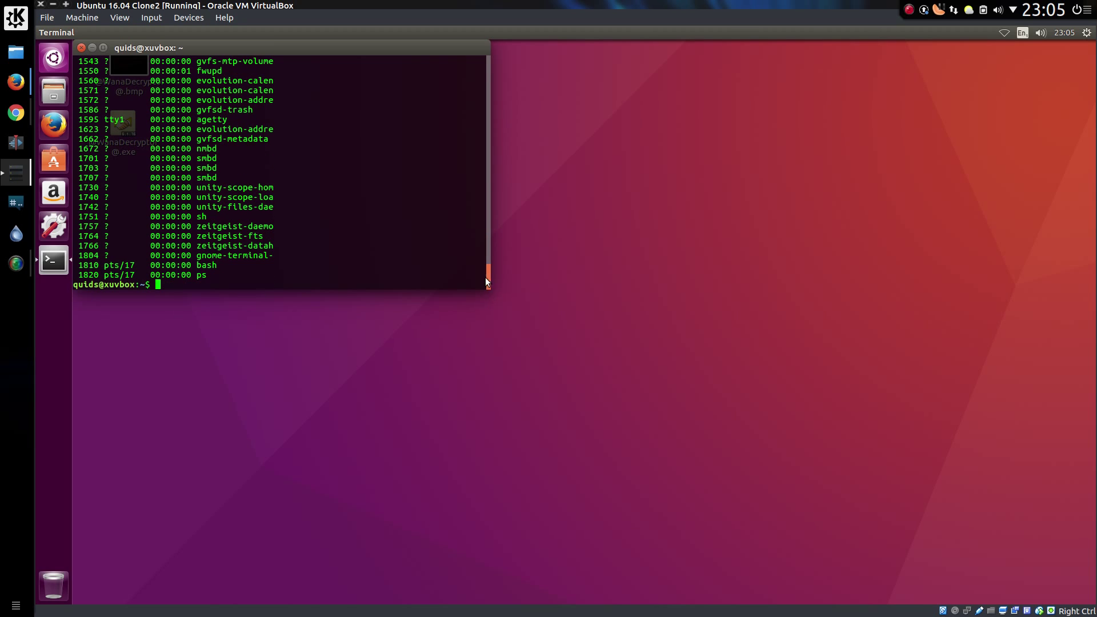
{"action": "left_click_drag", "start_coordinate": [485, 277], "coordinate": [497, 33]}
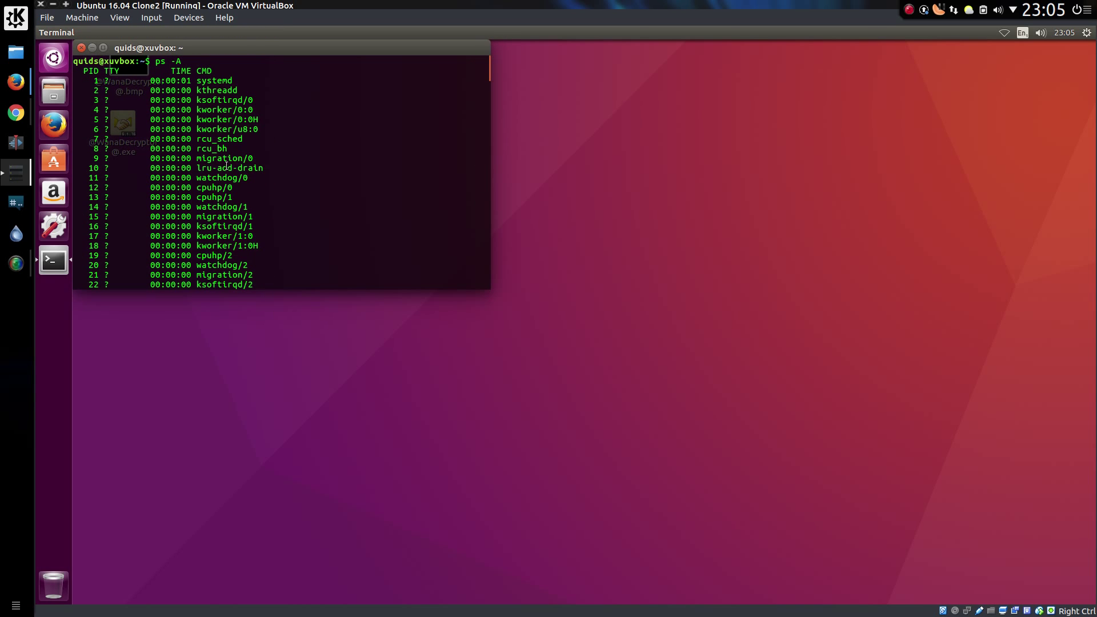
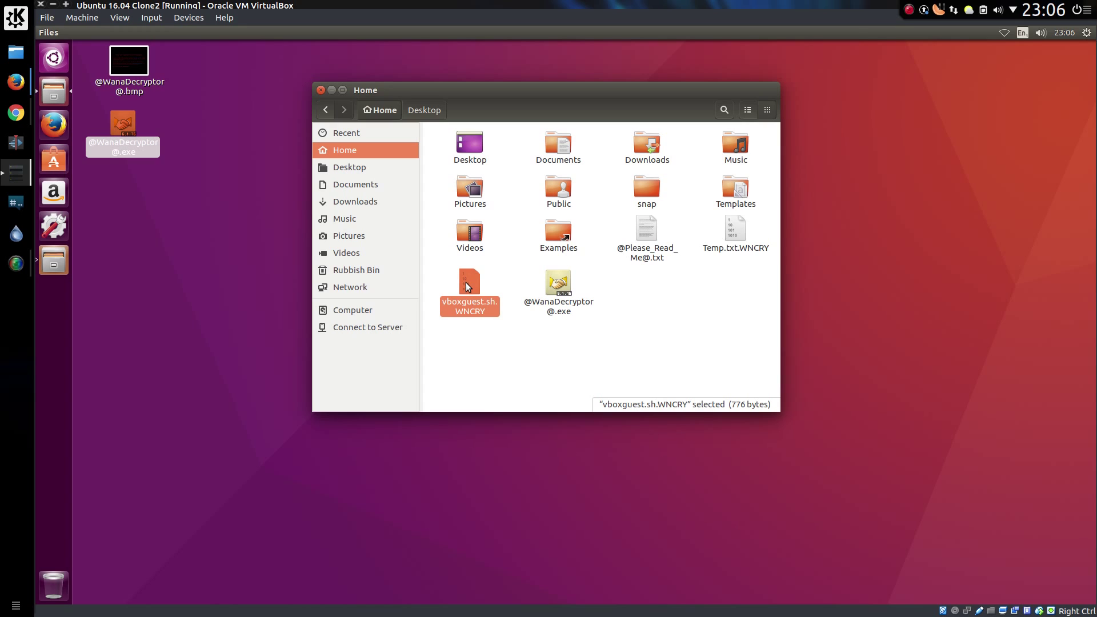
- Open vboxguest.sh.WNCRY with gedit, which shows garbled invalid-character content
{"action": "right_click", "coordinate": [466, 284]}
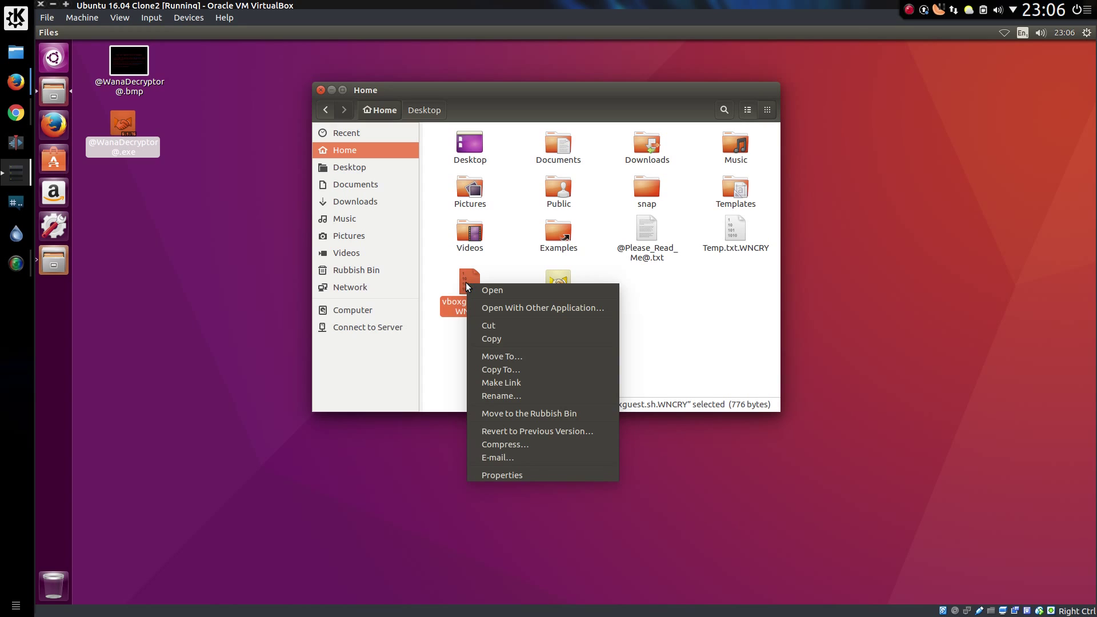
{"action": "left_click", "coordinate": [491, 290]}
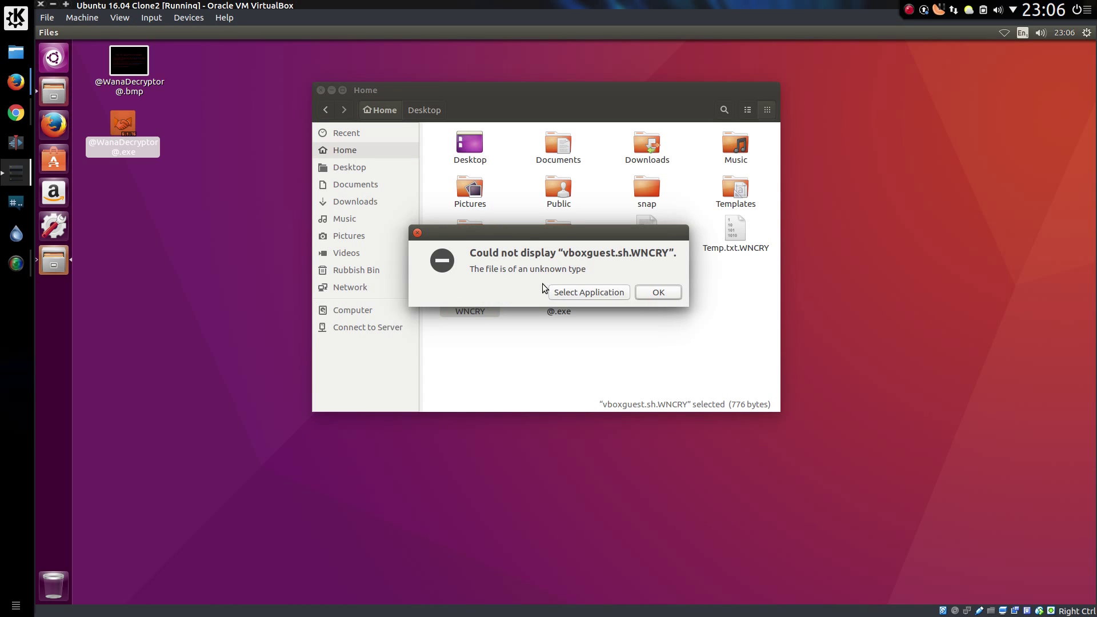
{"action": "left_click", "coordinate": [563, 291]}
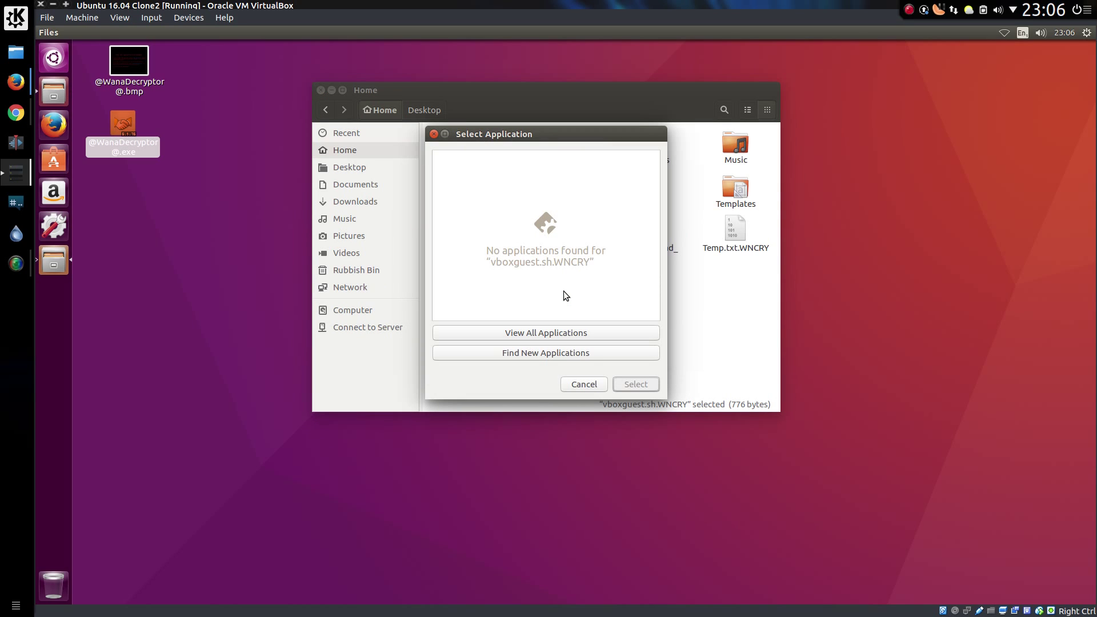
{"action": "left_click", "coordinate": [544, 337]}
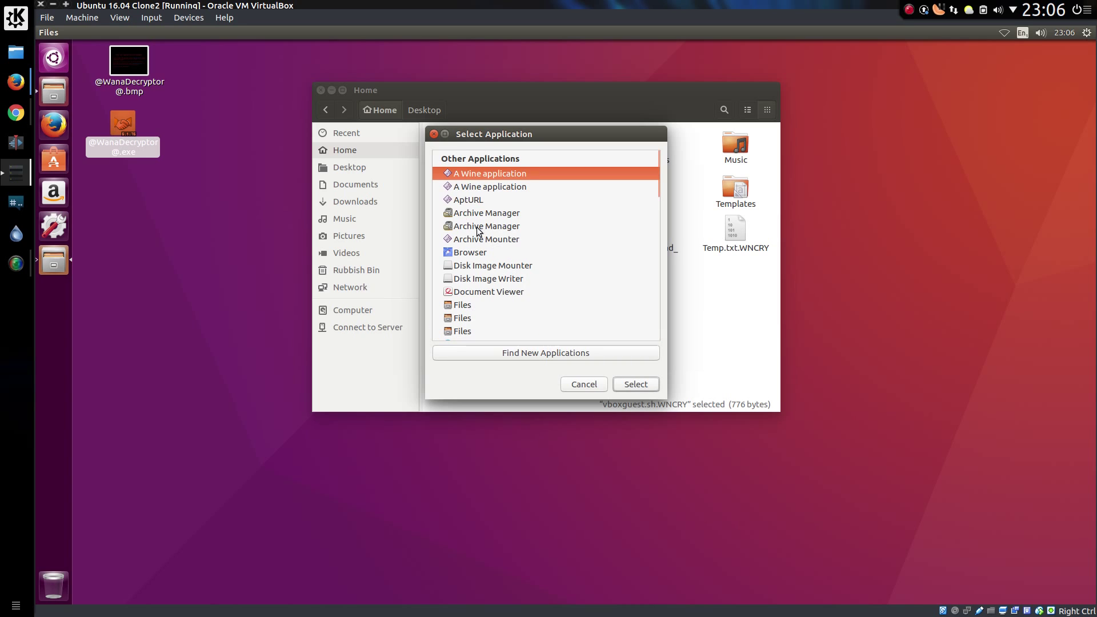
{"action": "scroll", "coordinate": [480, 289], "scroll_direction": "down", "scroll_amount": 1}
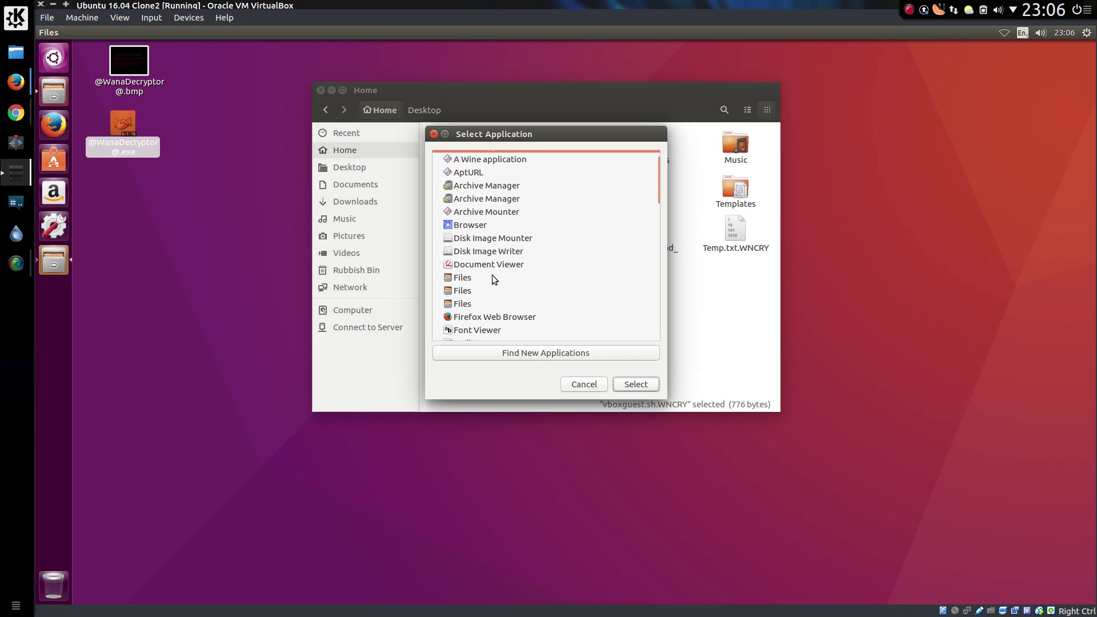
{"action": "type", "text": "ge"}
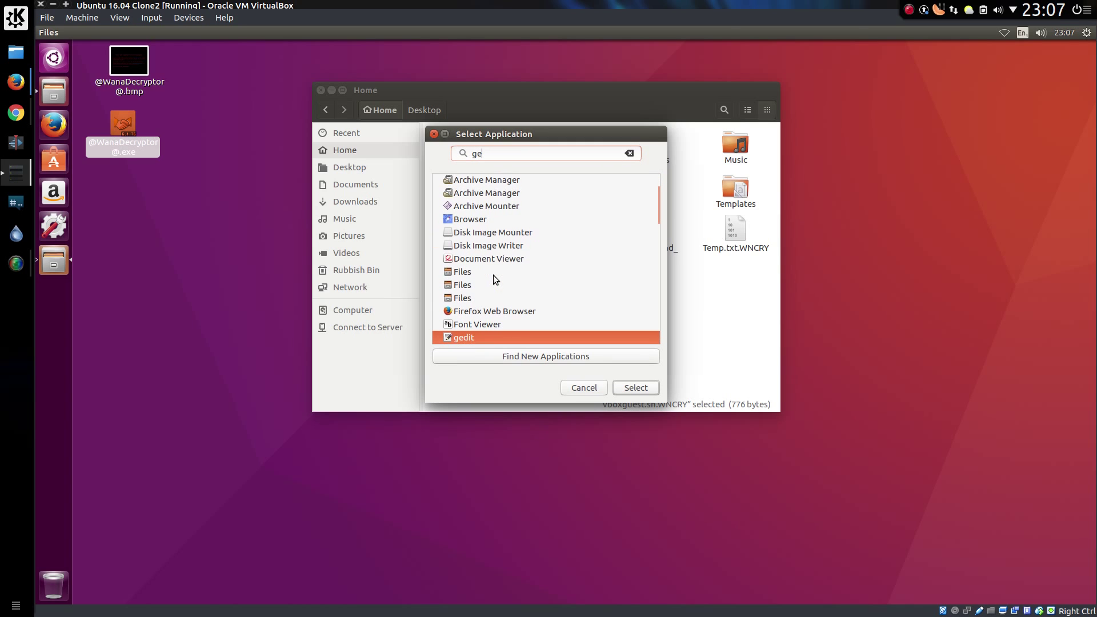
{"action": "left_click", "coordinate": [646, 390]}
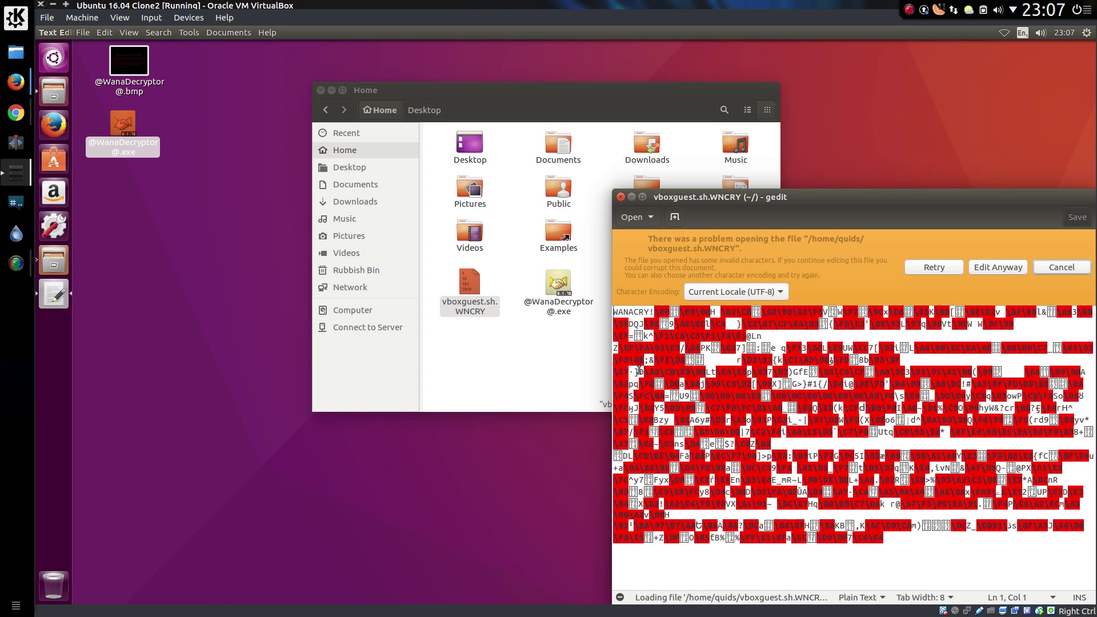
- Close the garbled file and create an empty document named test.txt in Home
{"action": "left_click", "coordinate": [621, 197]}
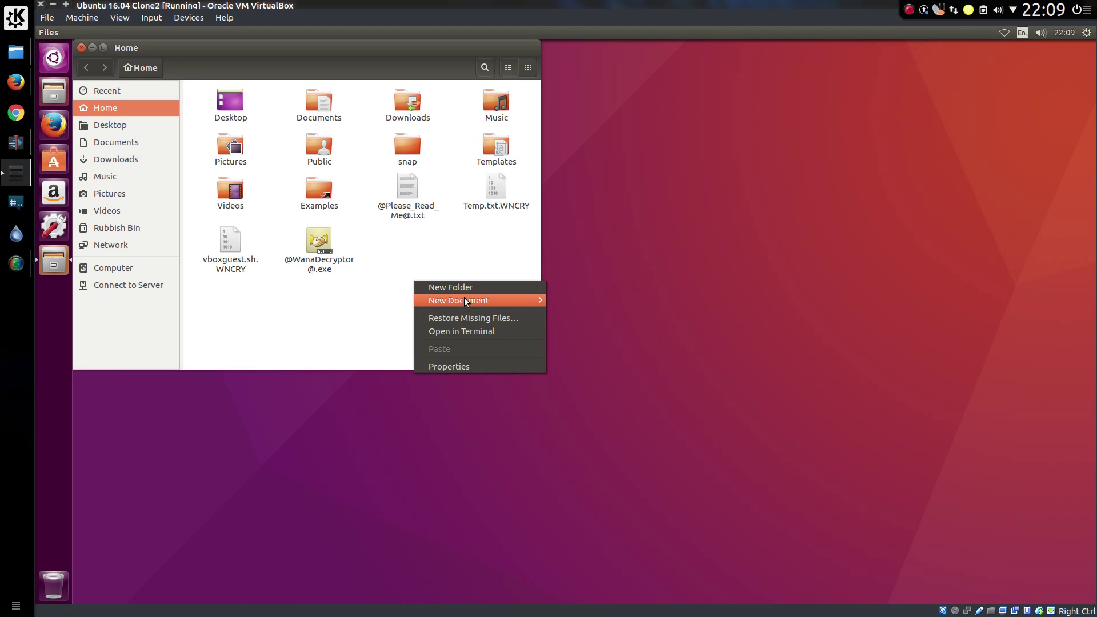
{"action": "mouse_move", "coordinate": [464, 298]}
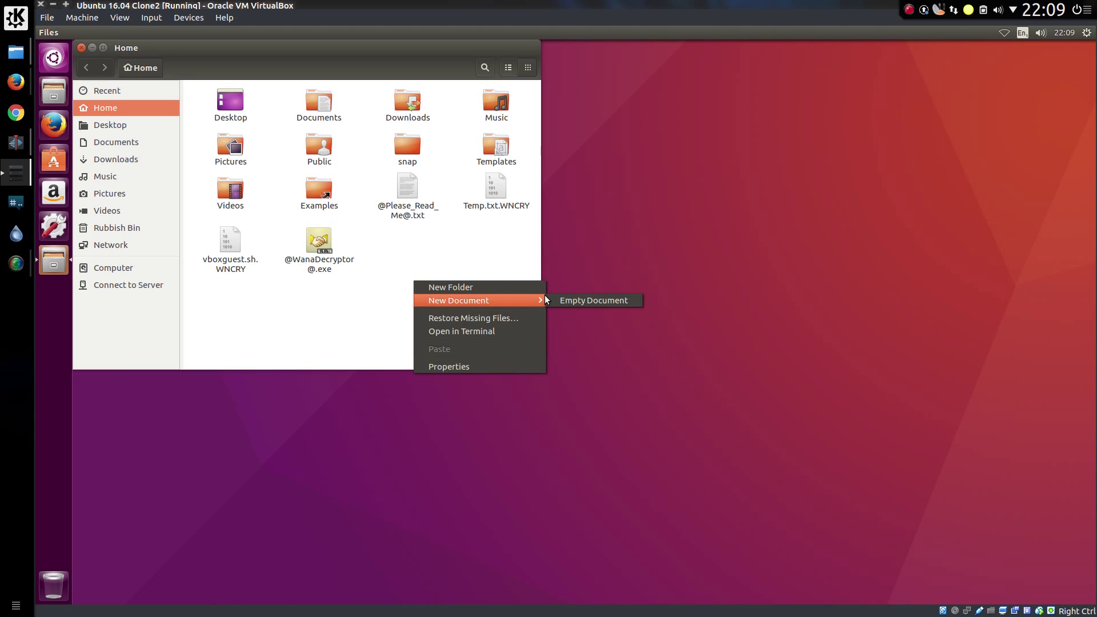
{"action": "left_click", "coordinate": [562, 298]}
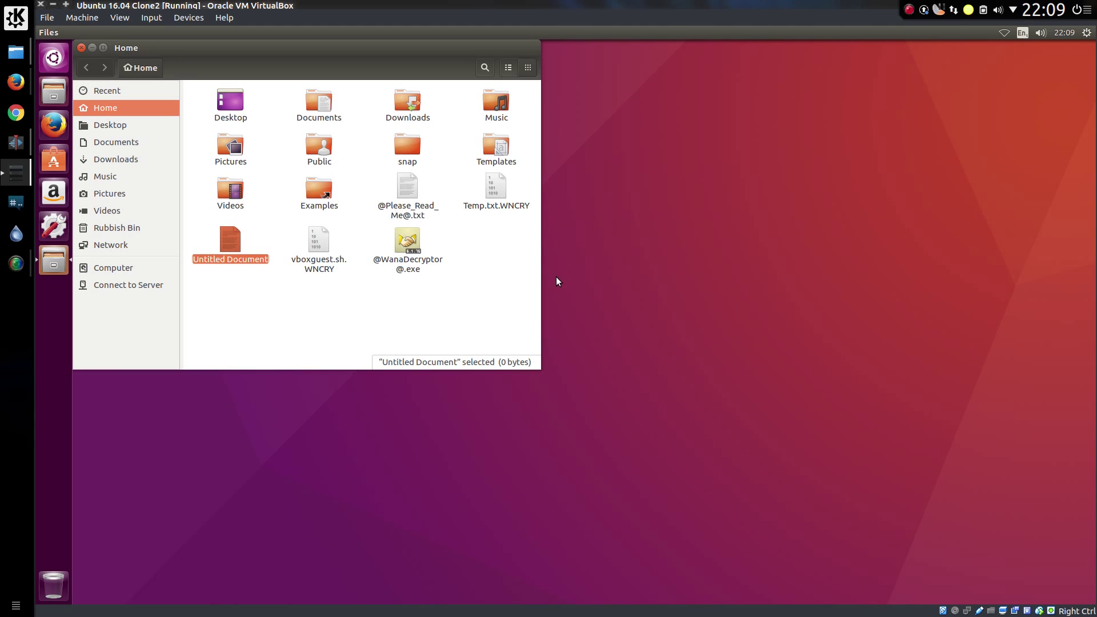
{"action": "type", "text": "tes"}
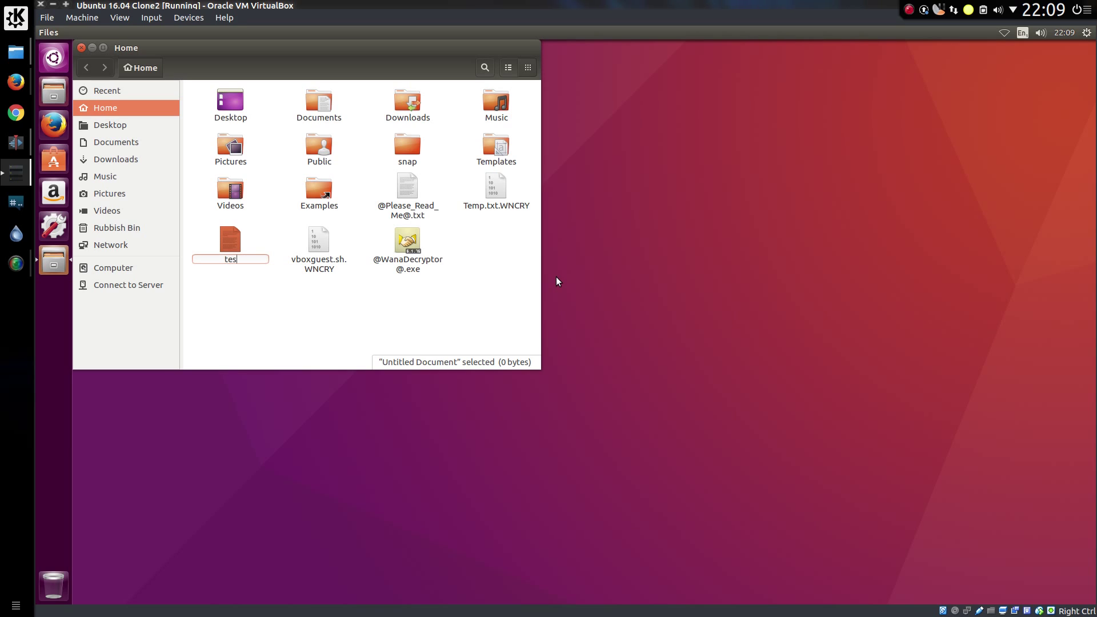
{"action": "type", "text": "t.txt"}
{"action": "key", "text": "Return"}
{"action": "key", "text": "Return"}
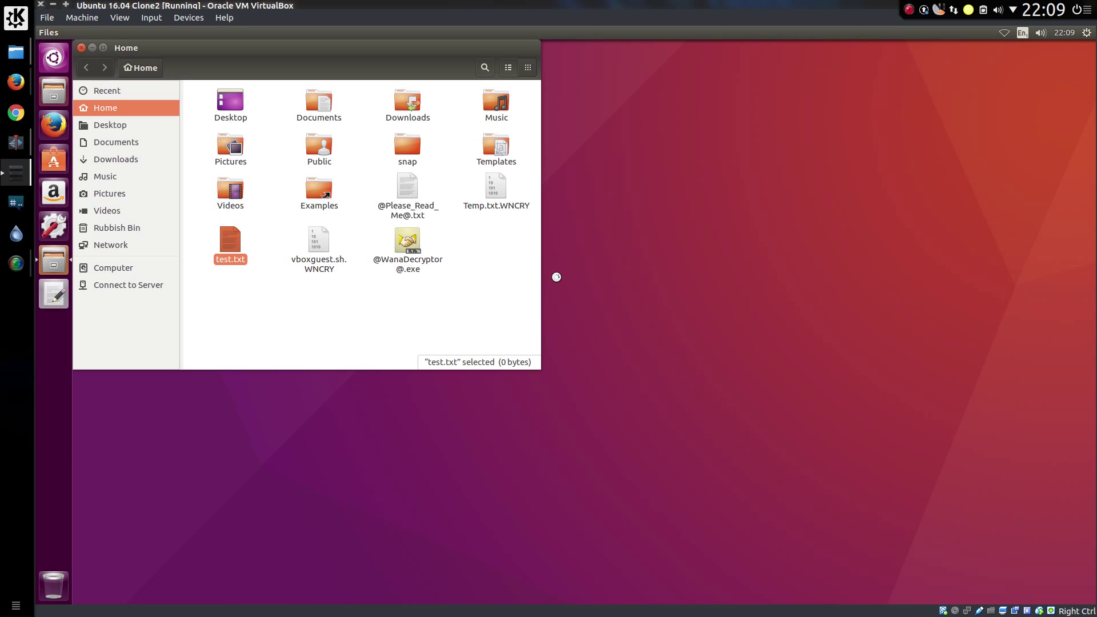
- Write 'Carrying on working here?' in test.txt, save it, and close gedit
{"action": "type", "text": "Ca"}
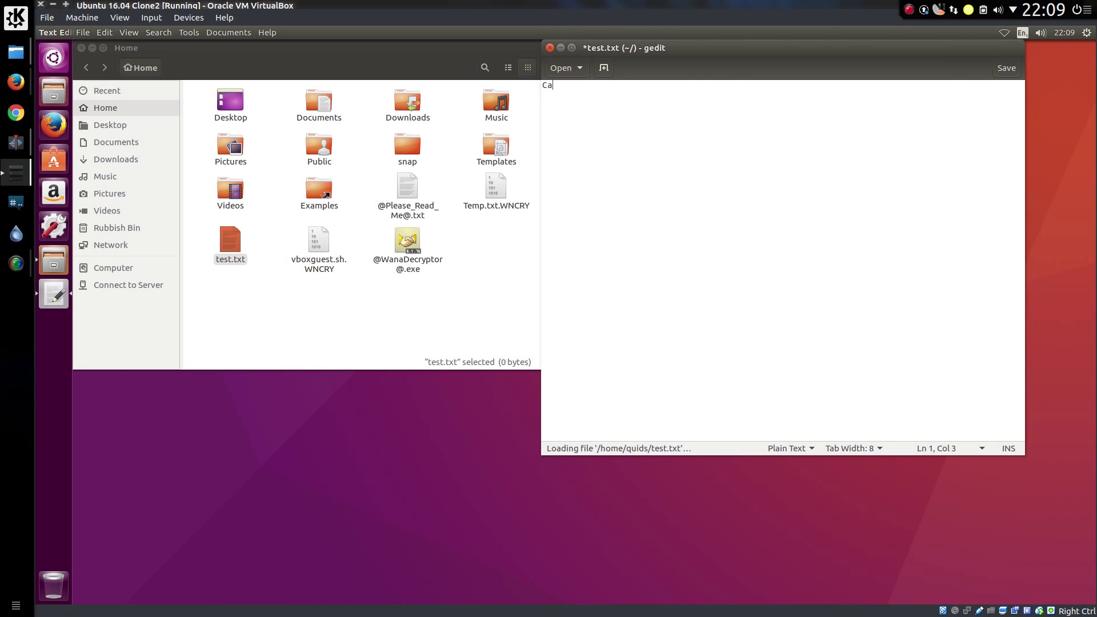
{"action": "type", "text": "rrying on wor"}
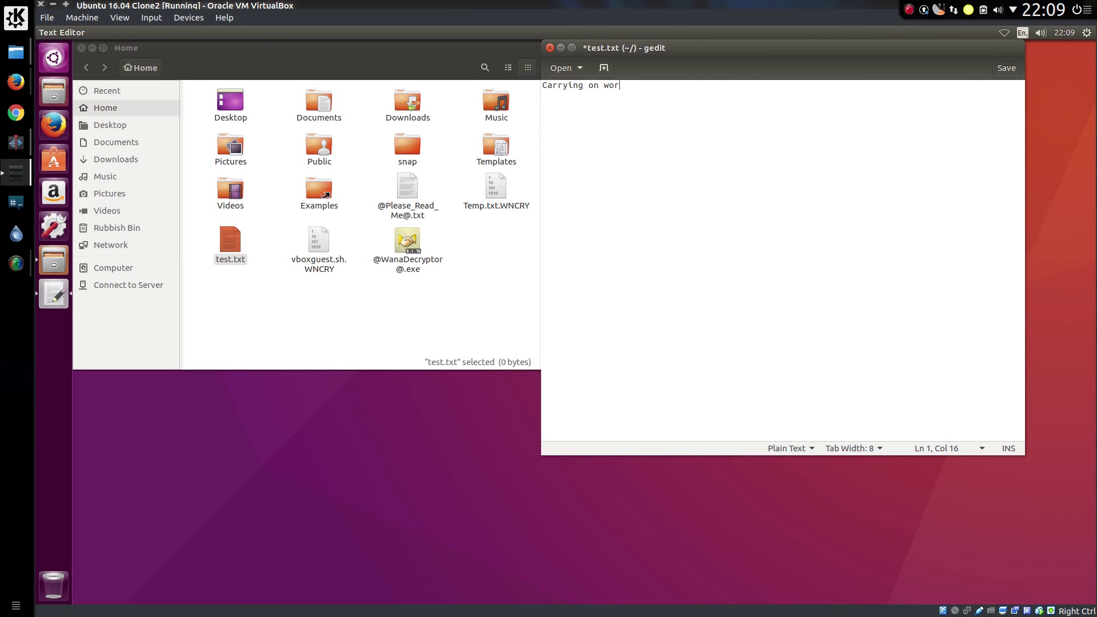
{"action": "type", "text": "king here?"}
{"action": "key", "text": "ctrl+s"}
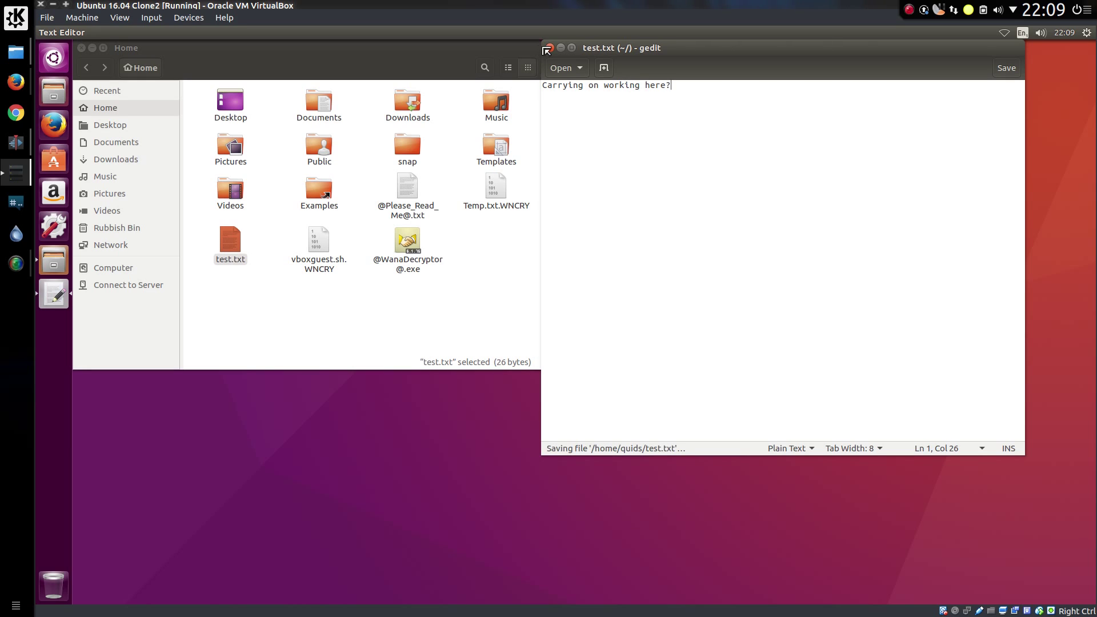
{"action": "left_click", "coordinate": [549, 48]}
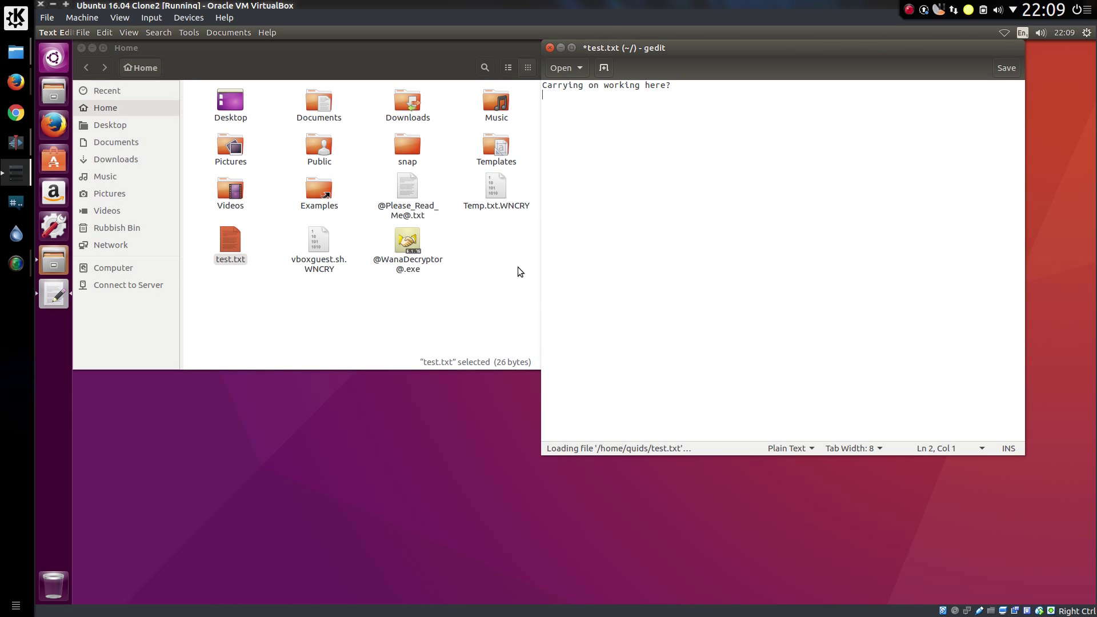
- Add the second line 'Yay :-)' to test.txt, save it, and close gedit
{"action": "type", "text": "Yay"}
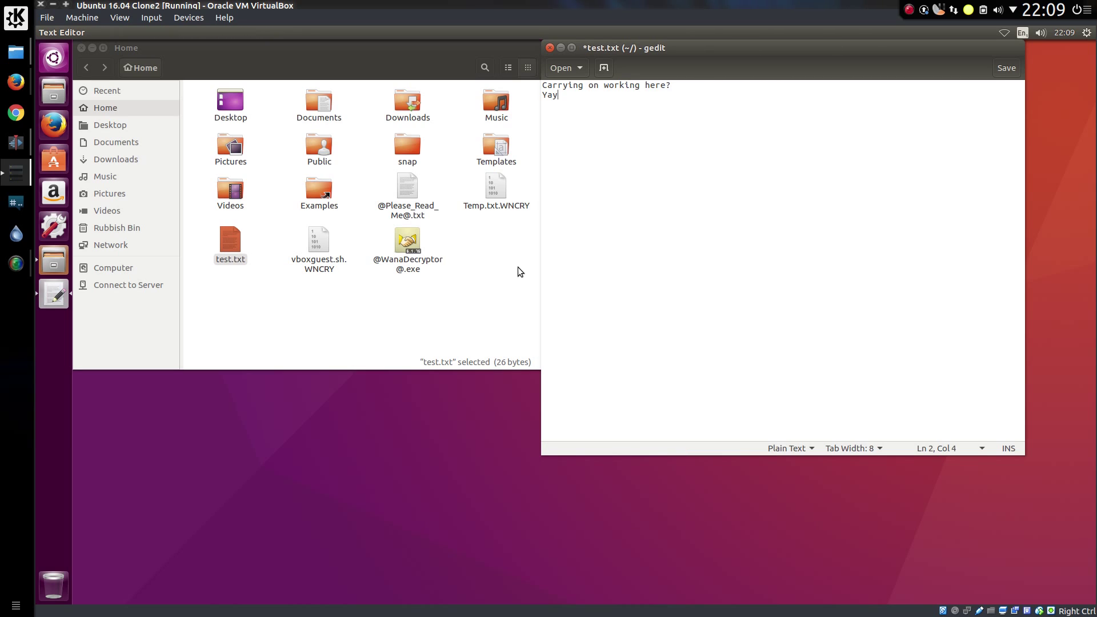
{"action": "type", "text": " :-)"}
{"action": "key", "text": "ctrl+s"}
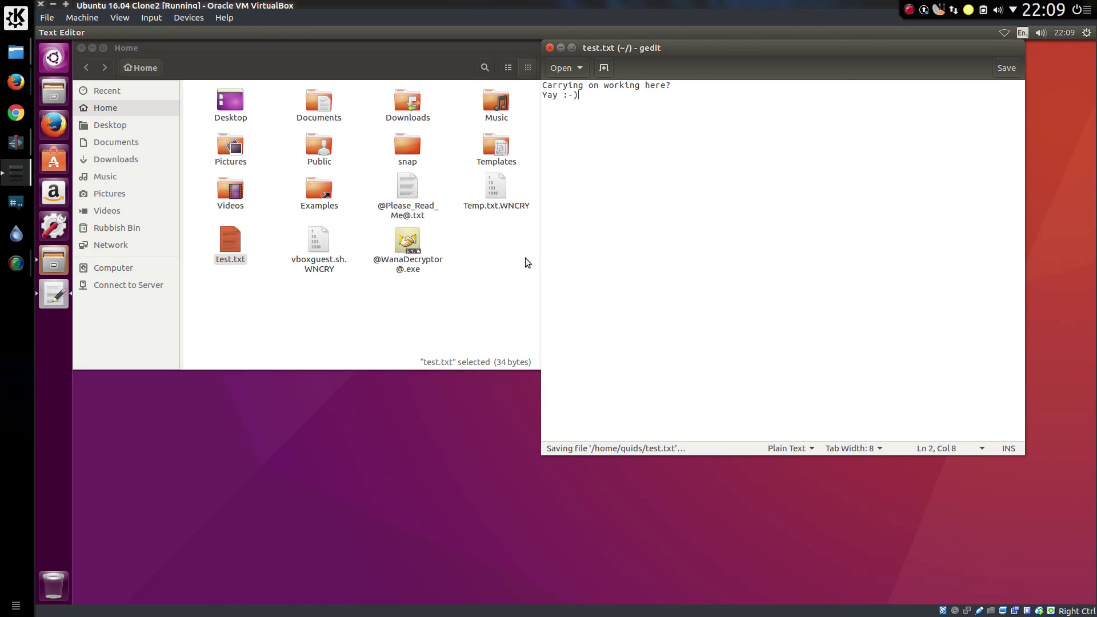
{"action": "left_click", "coordinate": [551, 48]}
- Reopen vboxguest.sh.WNCRY in gedit and overwrite its garbled contents with '!#/bin/bash'
{"action": "right_click", "coordinate": [313, 245]}
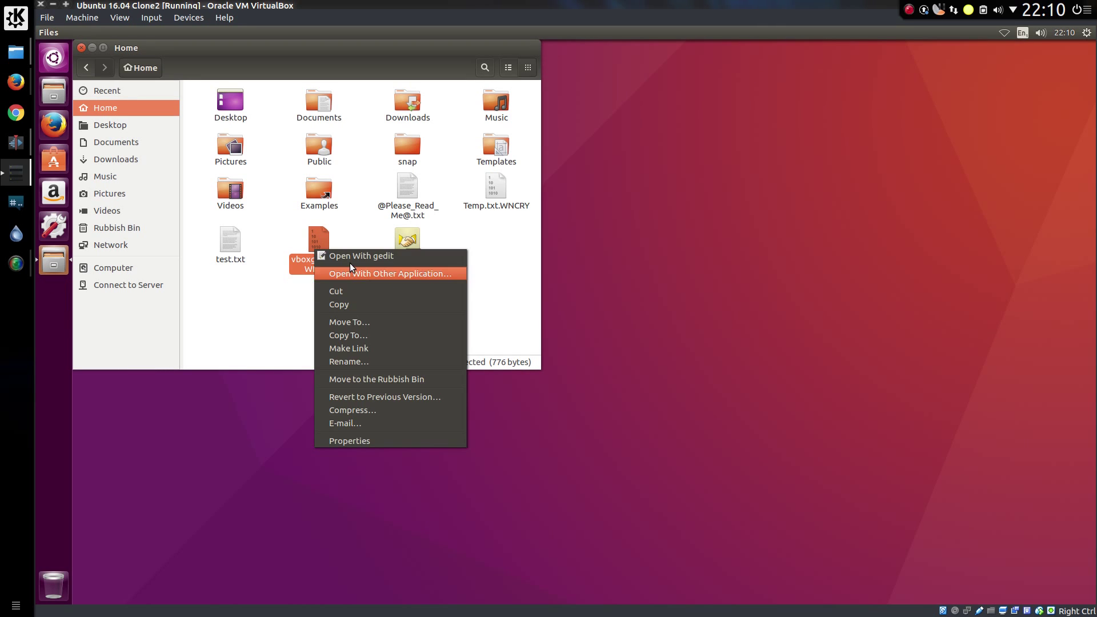
{"action": "left_click", "coordinate": [349, 256]}
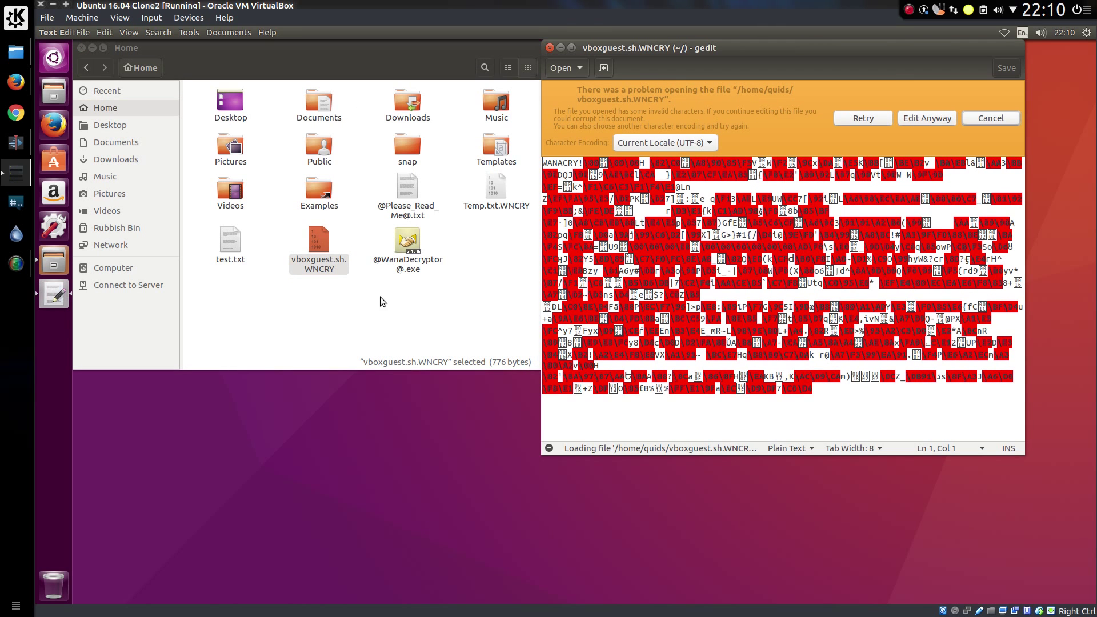
{"action": "key", "text": "ctrl+a"}
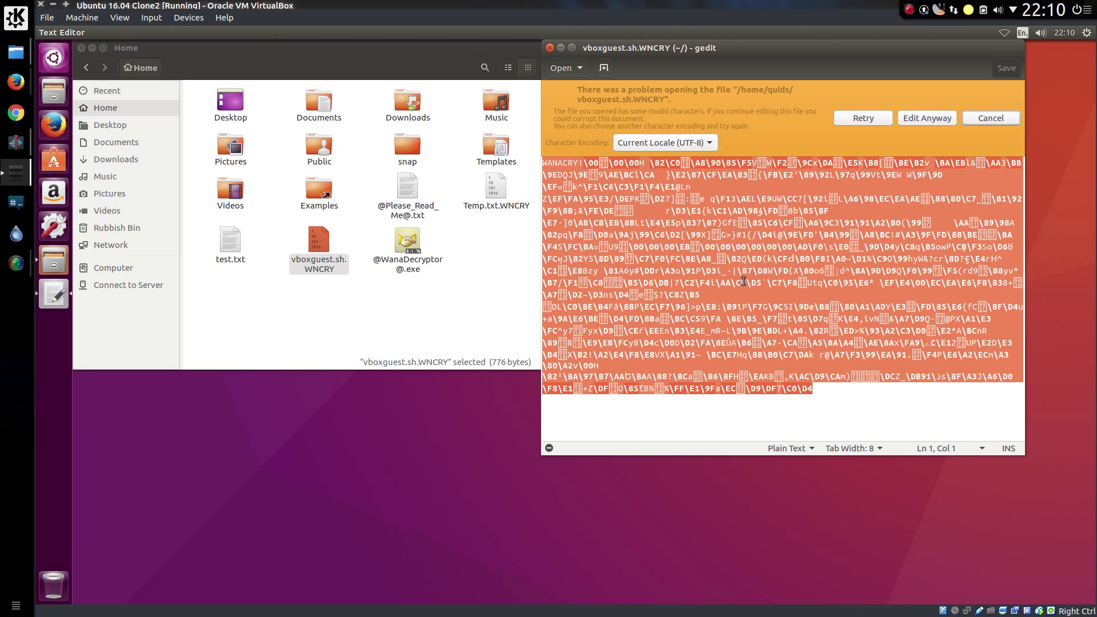
{"action": "left_click", "coordinate": [914, 118]}
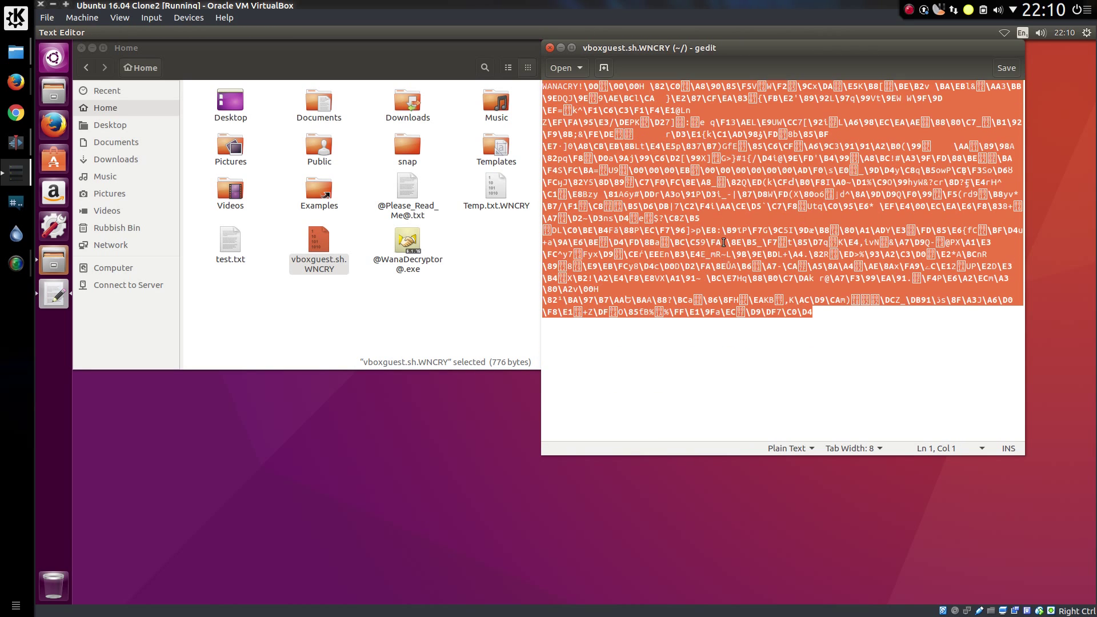
{"action": "type", "text": "!#/b"}
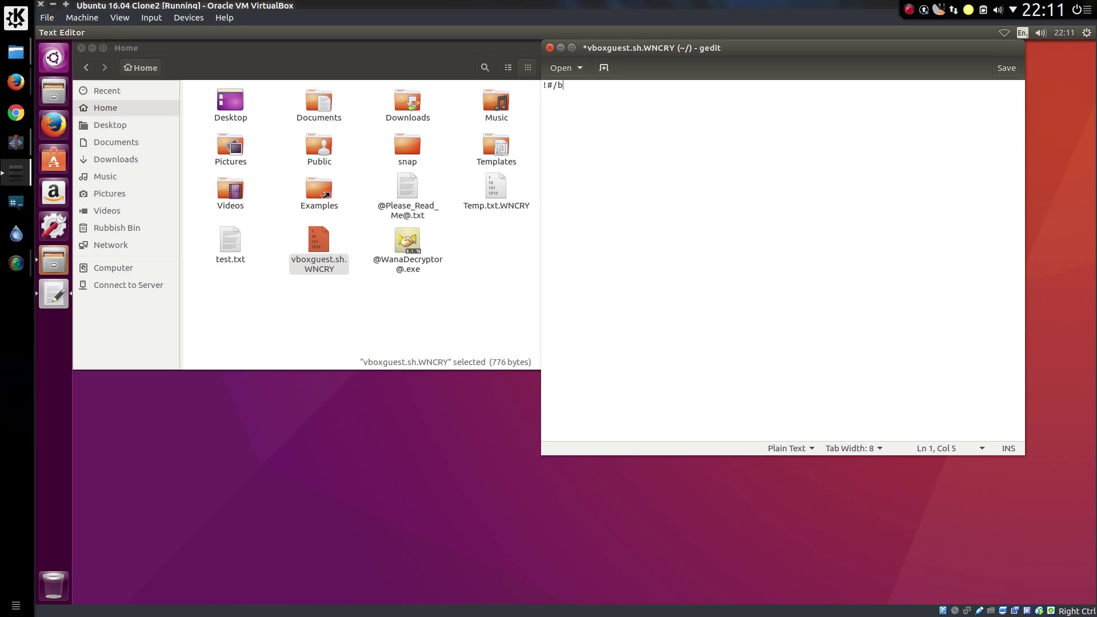
{"action": "type", "text": "in/bash"}
{"action": "key", "text": "Return"}
- Correct the first line's '!#' to '#!' so it reads '#!/bin/bash'
{"action": "left_click", "coordinate": [552, 86]}
{"action": "key", "text": "BackSpace"}
{"action": "key", "text": "Right"}
{"action": "type", "text": "!"}
{"action": "key", "text": "End"}
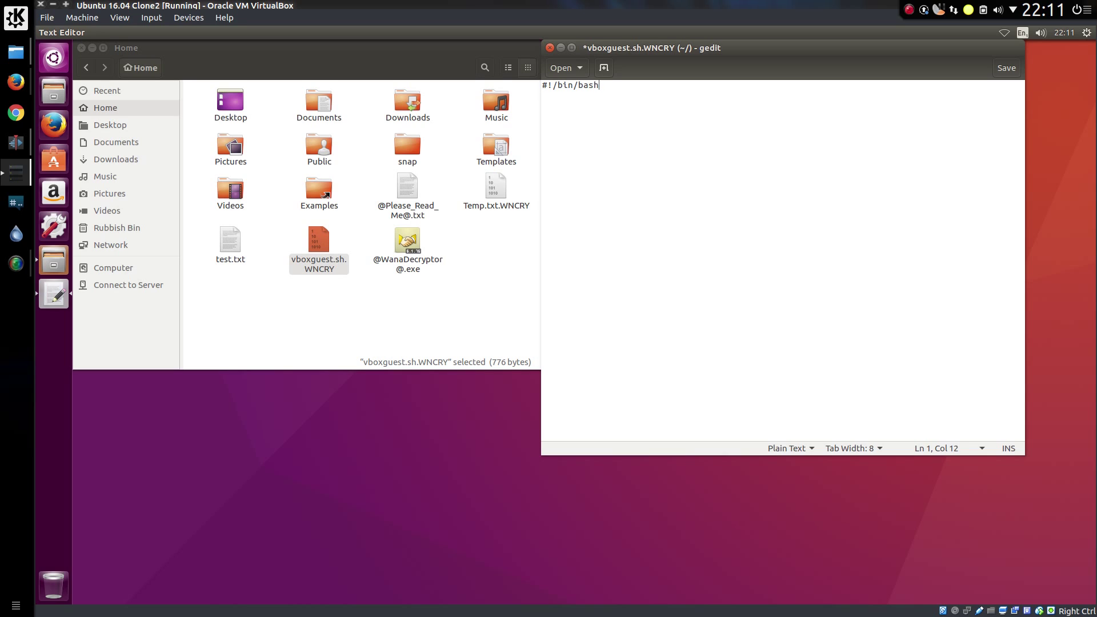